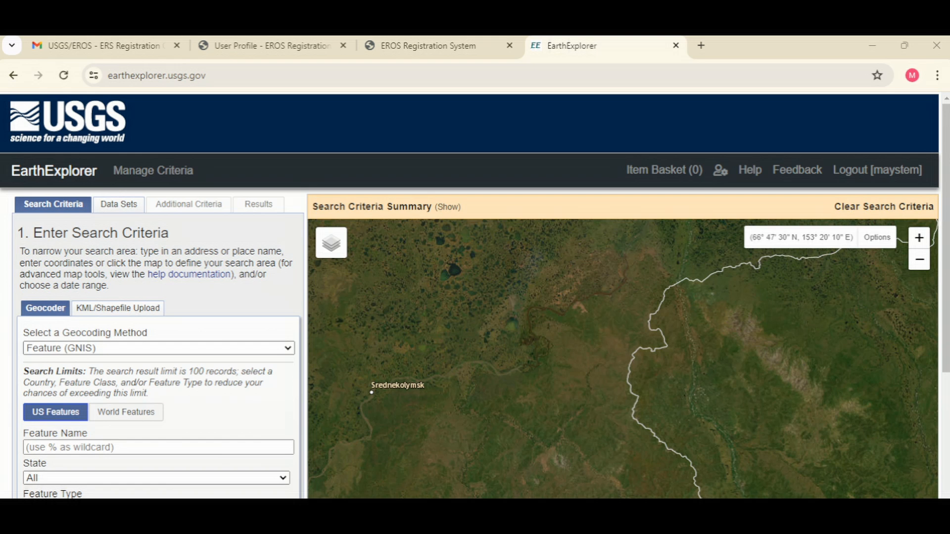
# Review the available geocoding methods and the KML/Shapefile upload options for defining the search area.
pyautogui.click(158, 348)
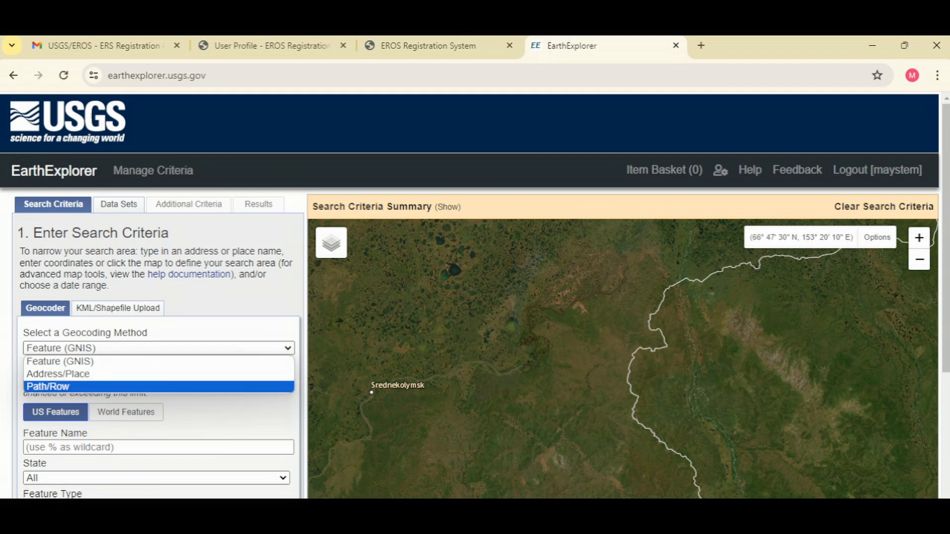
pyautogui.click(158, 361)
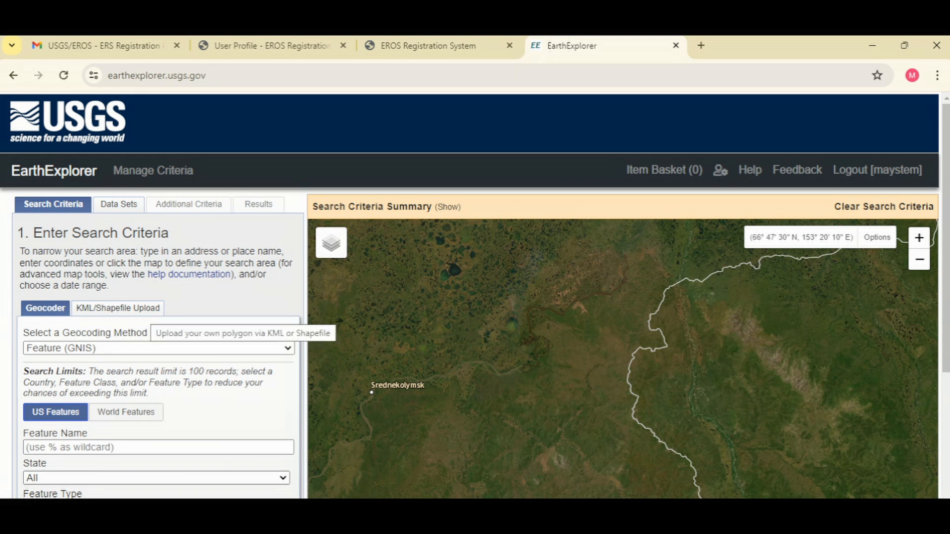
pyautogui.click(118, 309)
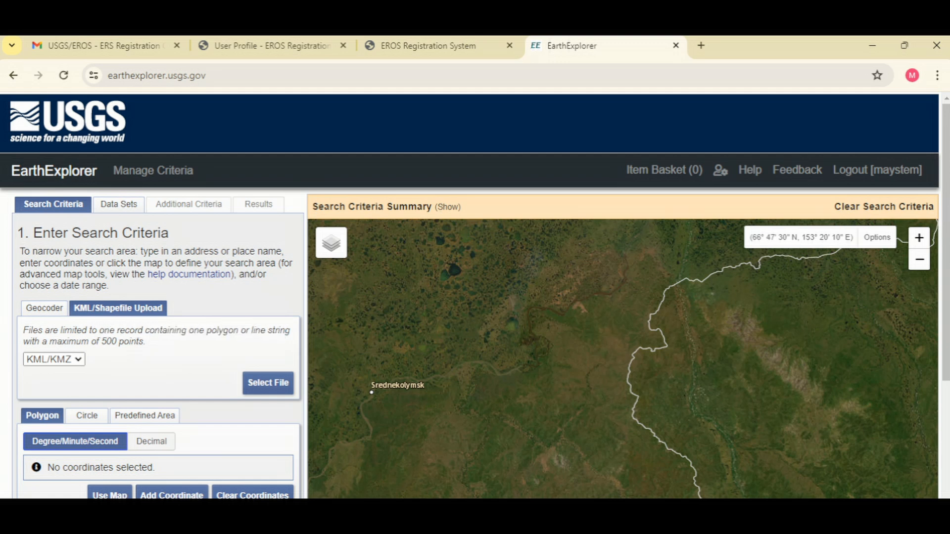
pyautogui.click(44, 308)
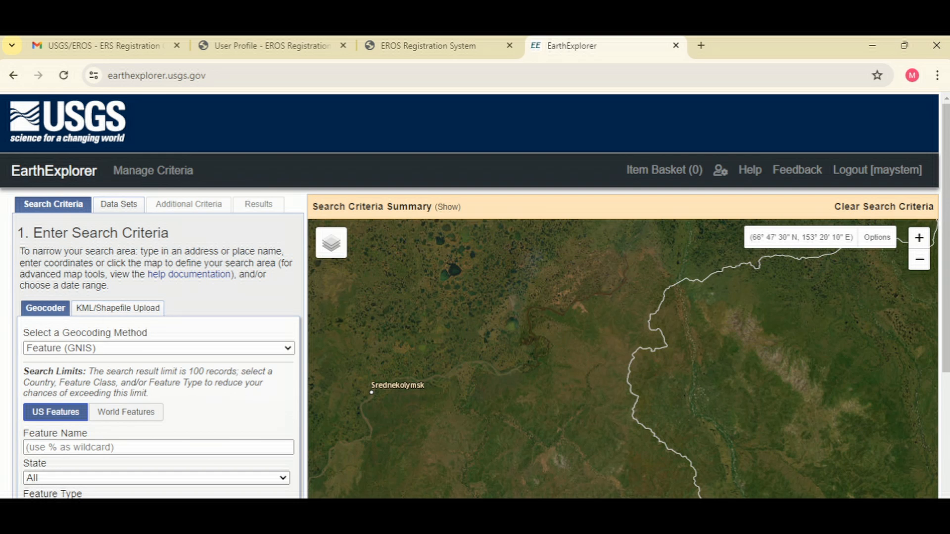
pyautogui.click(117, 308)
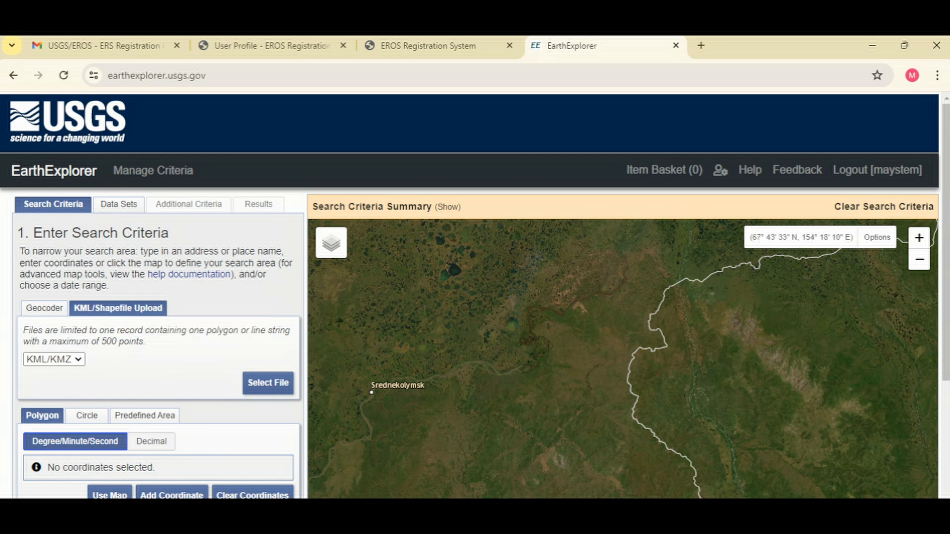
pyautogui.click(44, 308)
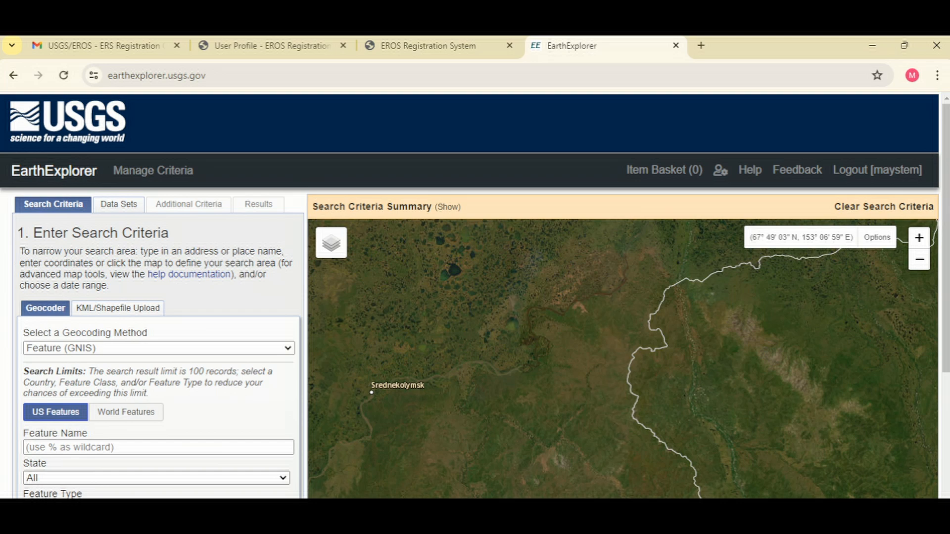
# Look through the polygon, date range and cloud cover settings of the search criteria.
pyautogui.scroll(-2, 158, 347)
pyautogui.scroll(-5, 159, 347)
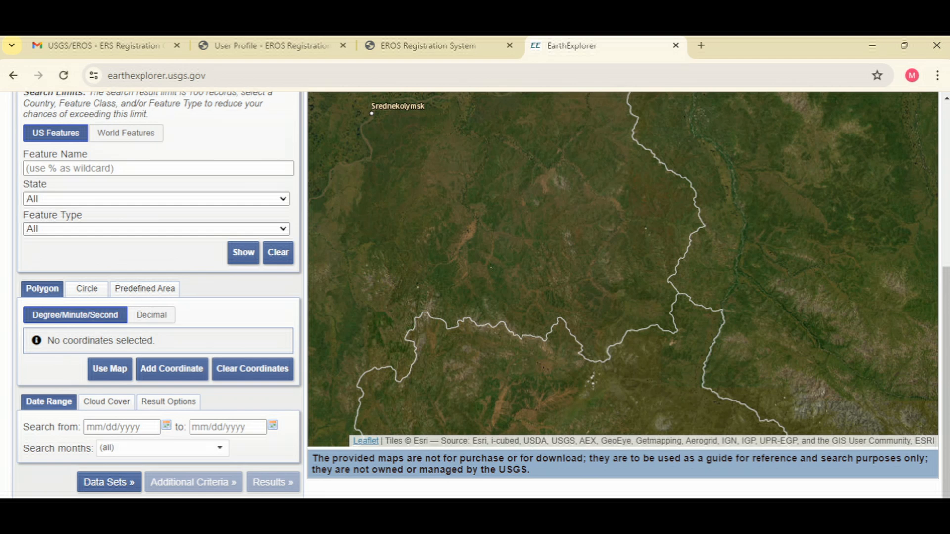
pyautogui.scroll(1, 478, 295)
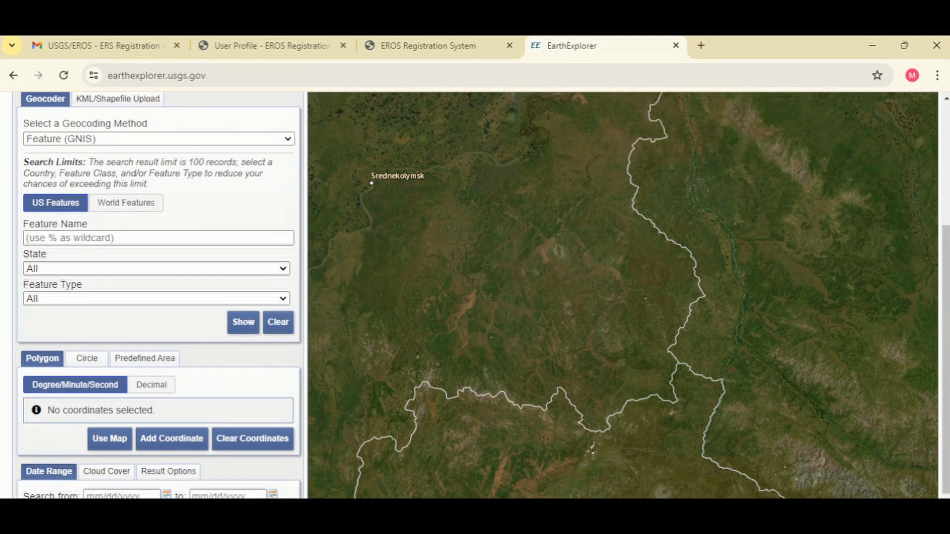
pyautogui.scroll(-1, 478, 295)
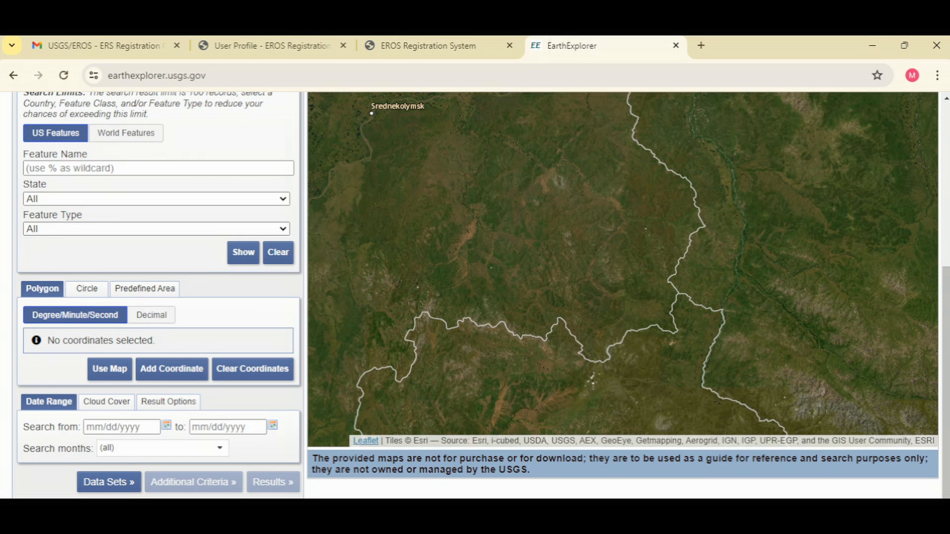
pyautogui.click(106, 402)
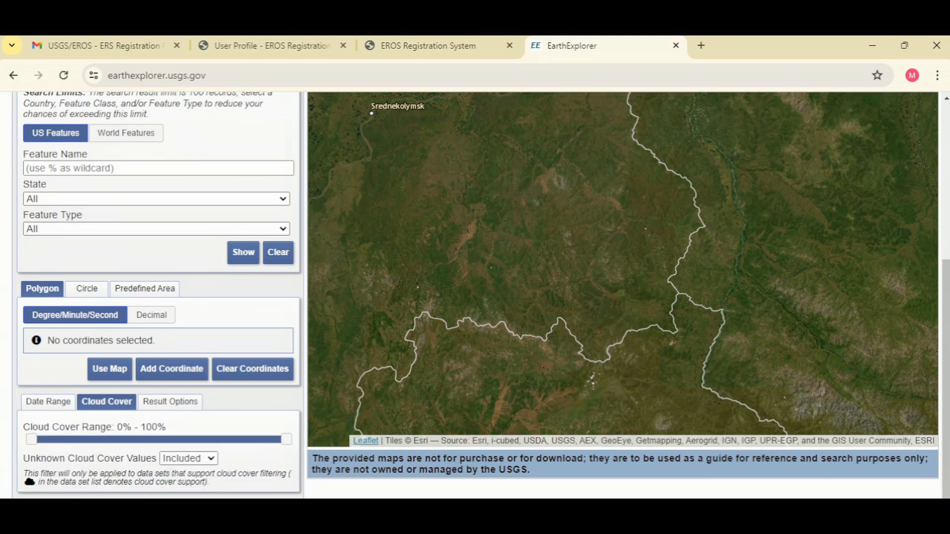
pyautogui.moveTo(285, 439)
pyautogui.mouseDown()
pyautogui.moveTo(34, 440)
pyautogui.moveTo(286, 439)
pyautogui.mouseUp()
pyautogui.scroll(5, 158, 297)
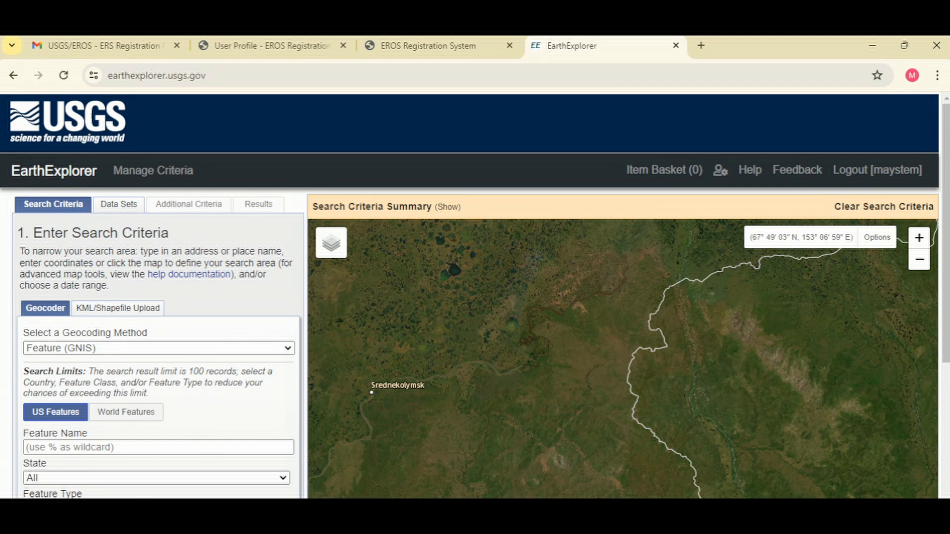
# Set the geocoding method to Address/Place.
pyautogui.click(159, 348)
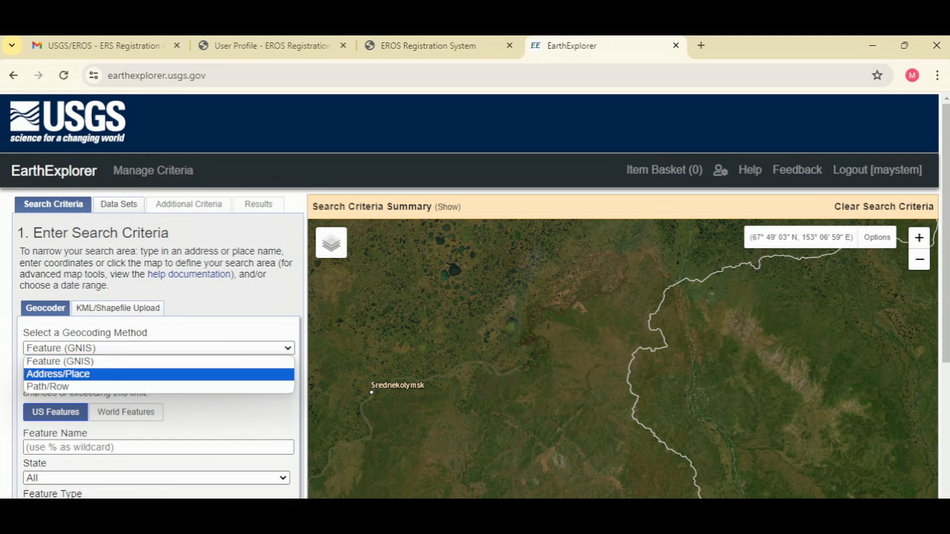
pyautogui.press('Escape')
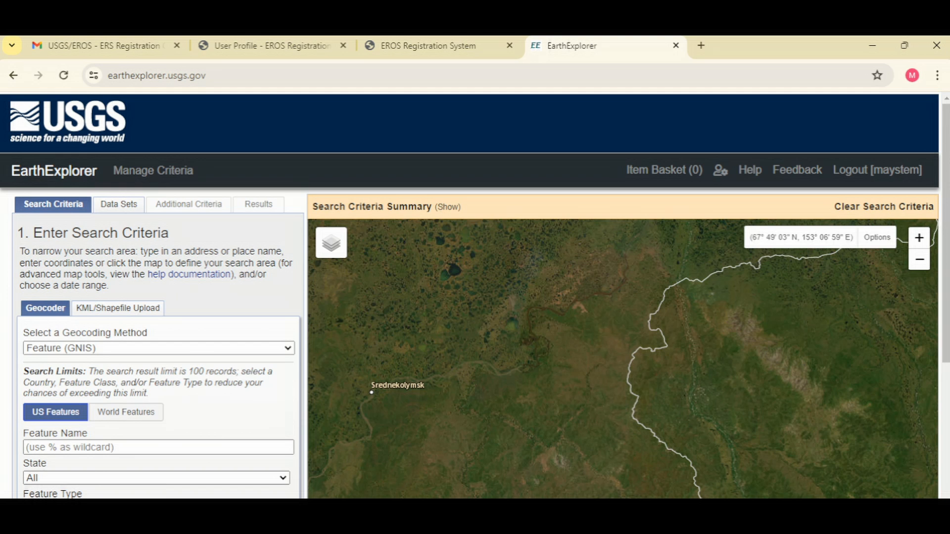
pyautogui.click(159, 348)
pyautogui.click(158, 374)
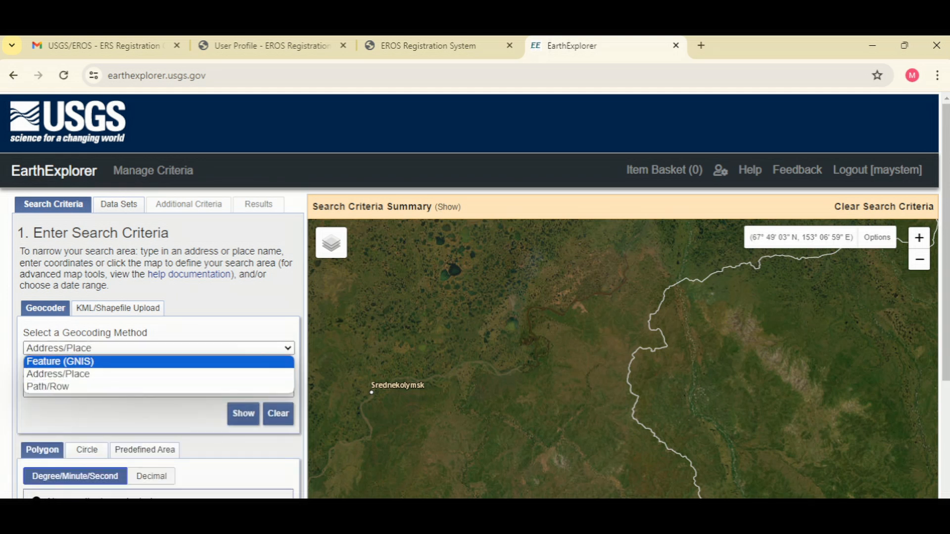
pyautogui.click(158, 349)
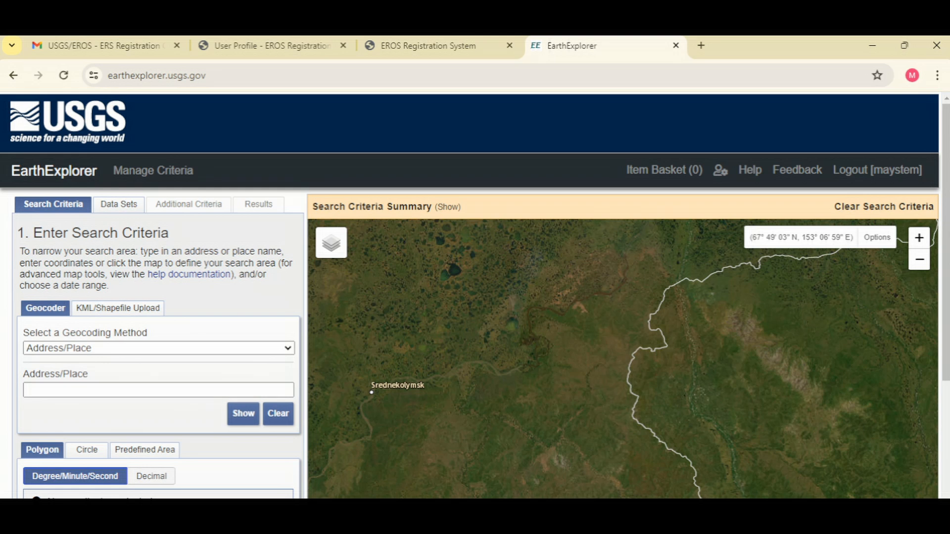
# Search for the place "Dormaa" and add Dormaa Ahenkro, Ghana to the area of interest.
pyautogui.click(159, 391)
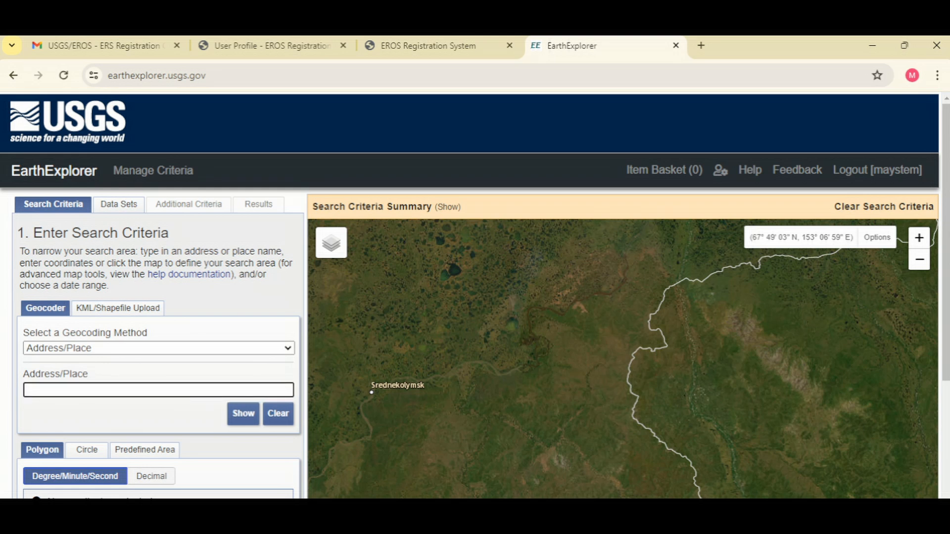
pyautogui.write('Dormaa')
pyautogui.click(243, 414)
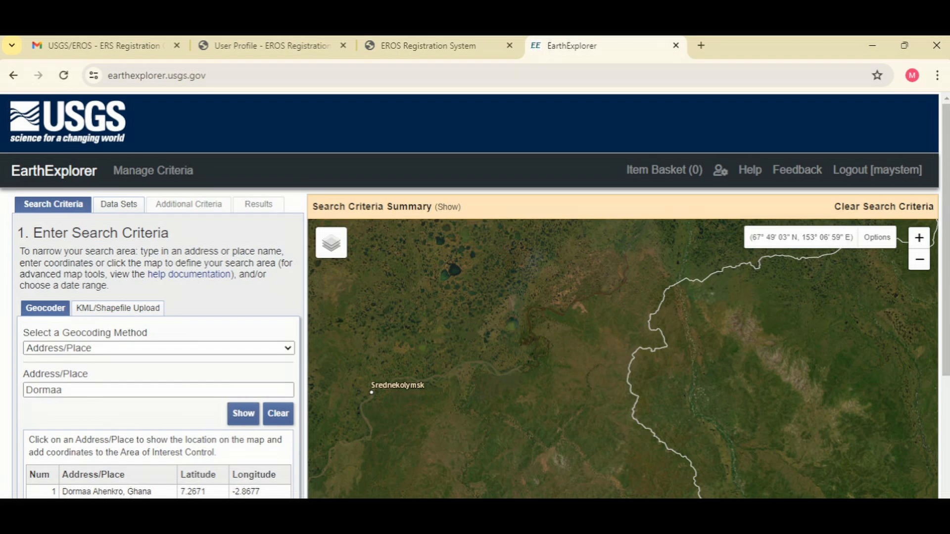
pyautogui.scroll(-3, 158, 297)
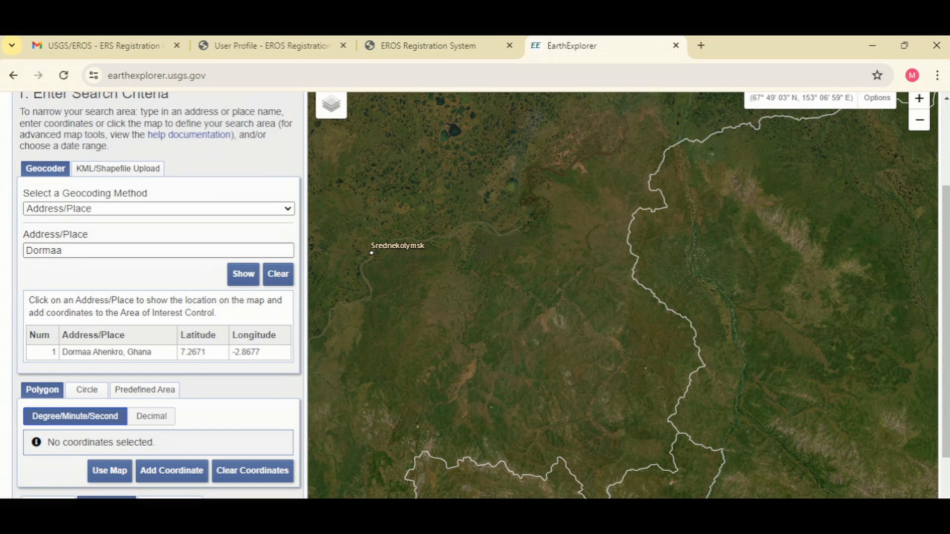
pyautogui.click(107, 353)
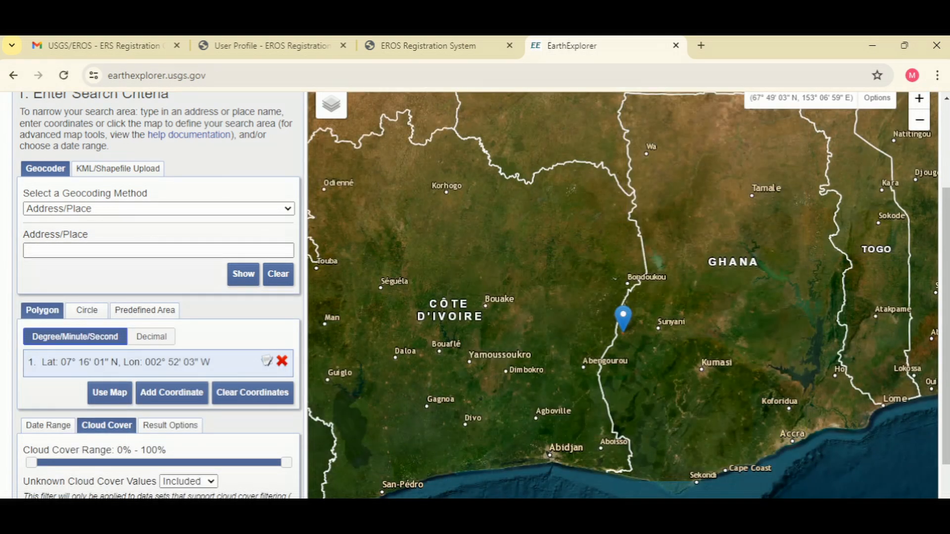
# Examine the marked Dormaa Ahenkro location on the map, from town scale out to world scale.
pyautogui.scroll(2, 631, 323)
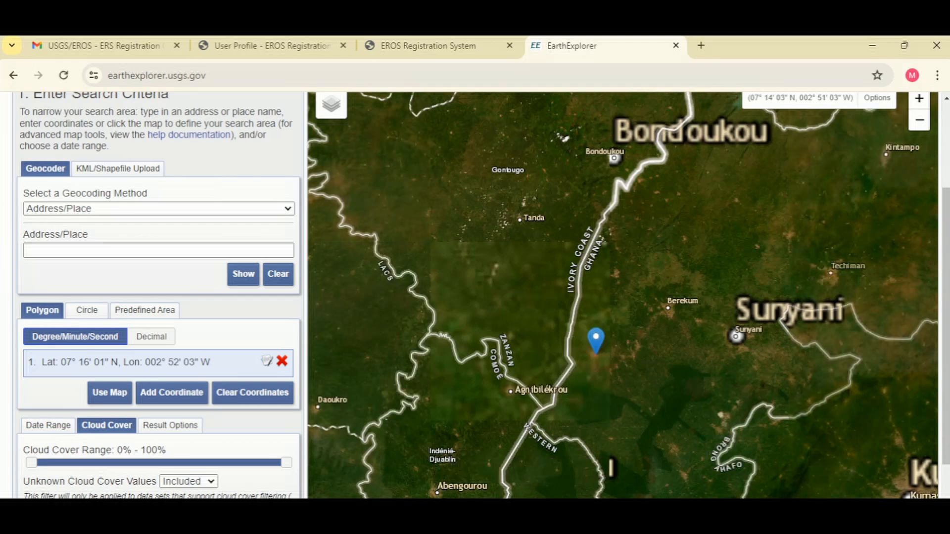
pyautogui.scroll(1, 599, 355)
pyautogui.scroll(1, 591, 347)
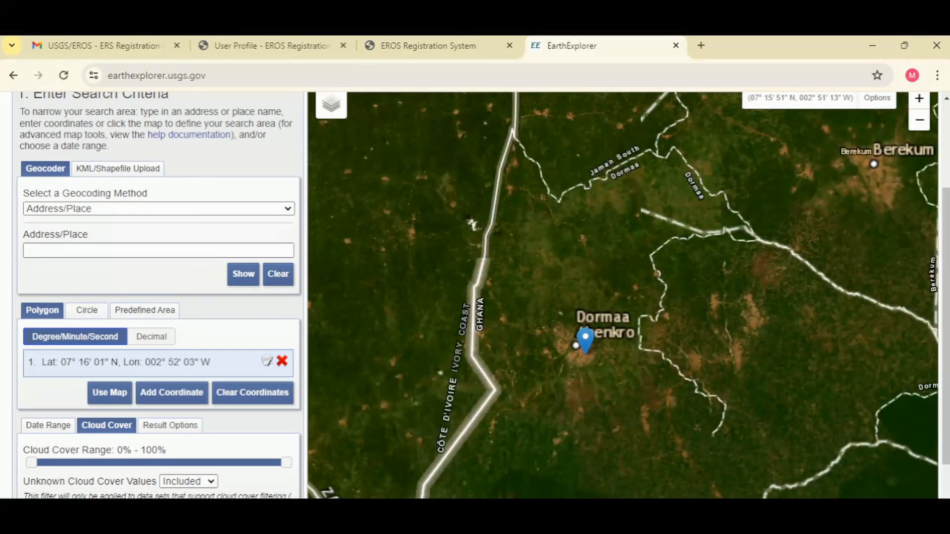
pyautogui.scroll(1, 584, 344)
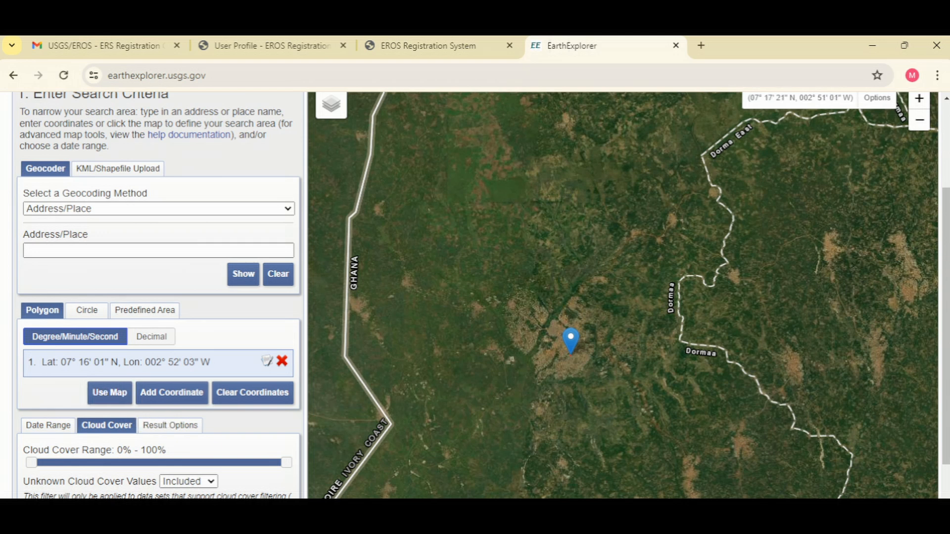
pyautogui.scroll(-10, 579, 332)
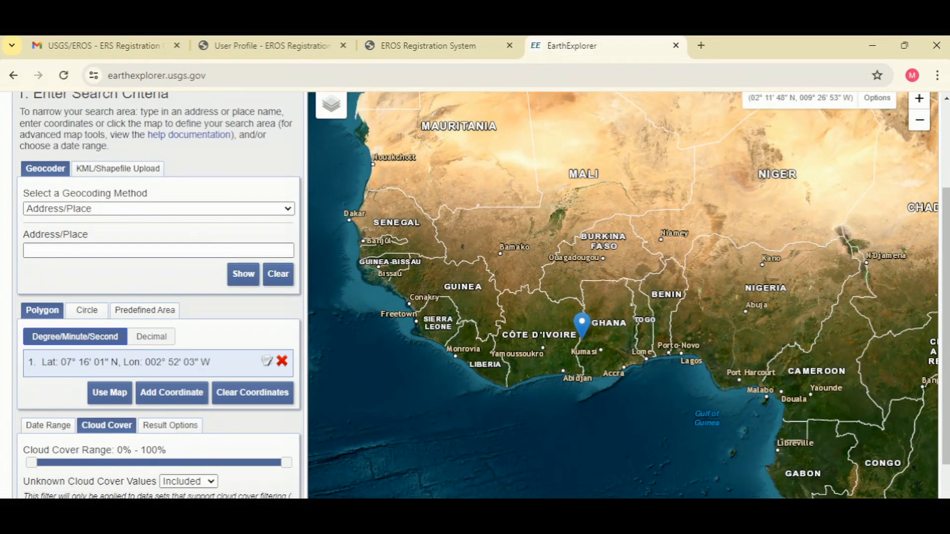
pyautogui.scroll(-2, 546, 445)
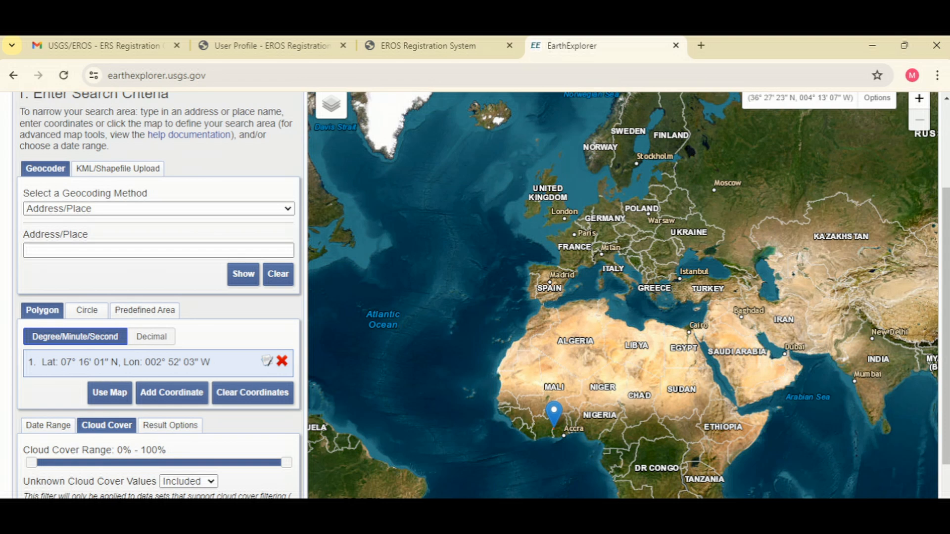
pyautogui.scroll(2, 546, 302)
pyautogui.scroll(-2, 547, 302)
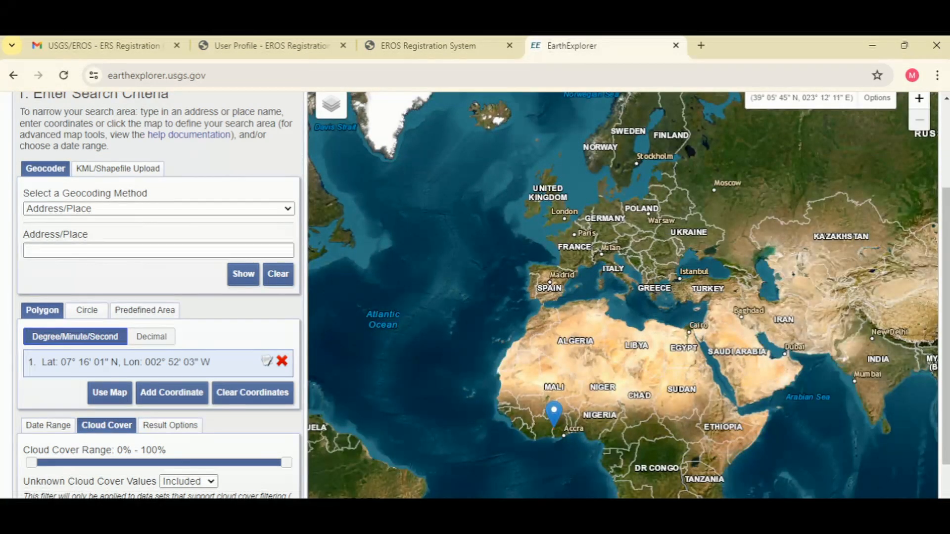
# Survey the Americas on the world map and return to a close view of the Dormaa Ahenkro marker.
pyautogui.moveTo(459, 382); pyautogui.dragTo(792, 398)
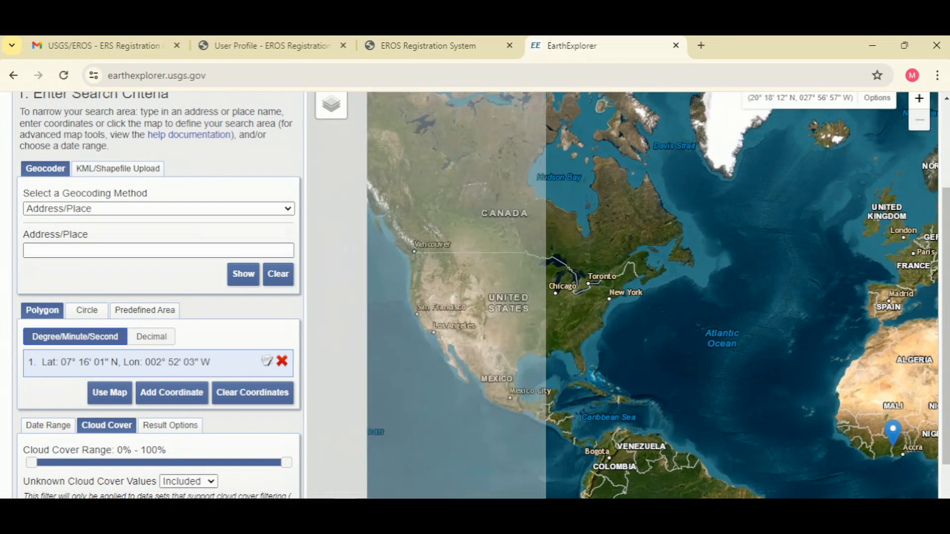
pyautogui.moveTo(551, 302); pyautogui.dragTo(665, 352)
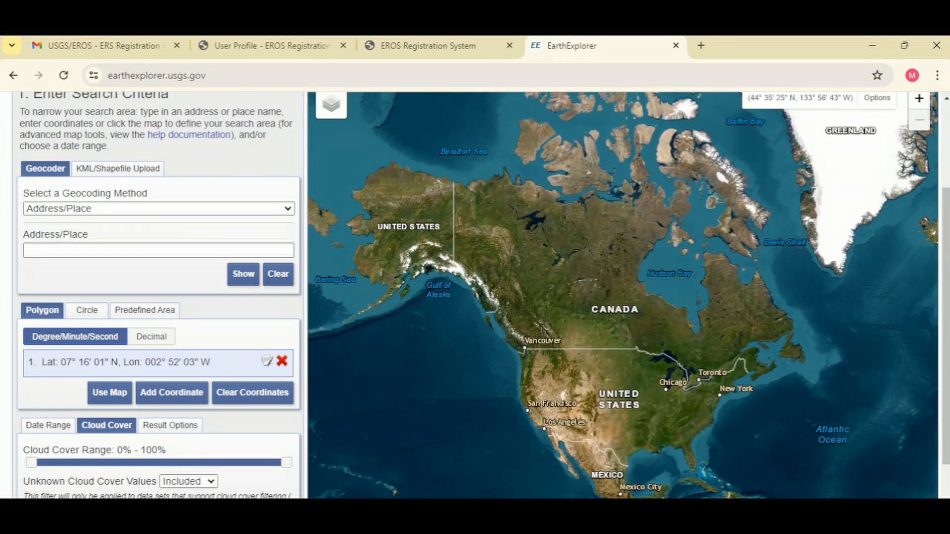
pyautogui.moveTo(436, 356); pyautogui.dragTo(411, 321)
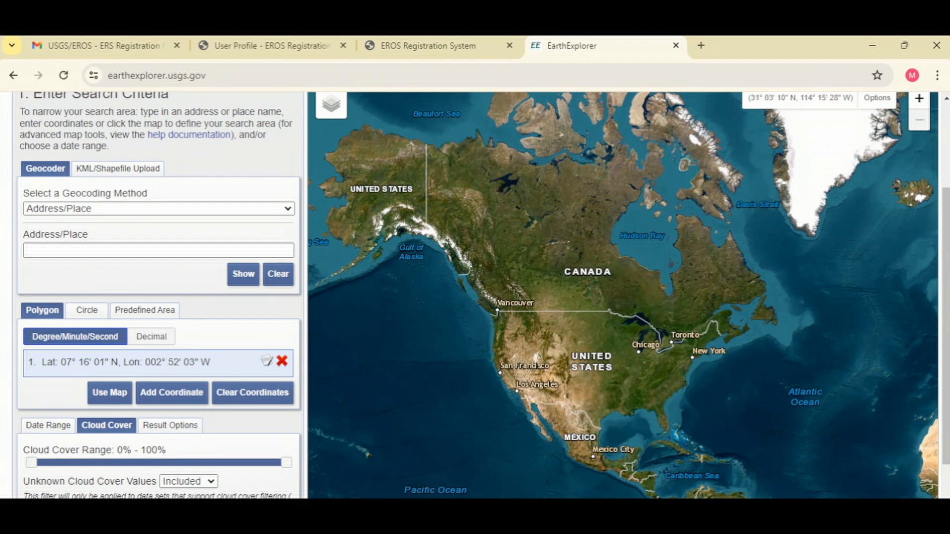
pyautogui.moveTo(693, 446); pyautogui.dragTo(456, 259)
pyautogui.moveTo(721, 324); pyautogui.dragTo(521, 344)
pyautogui.scroll(1, 521, 344)
pyautogui.scroll(5, 564, 352)
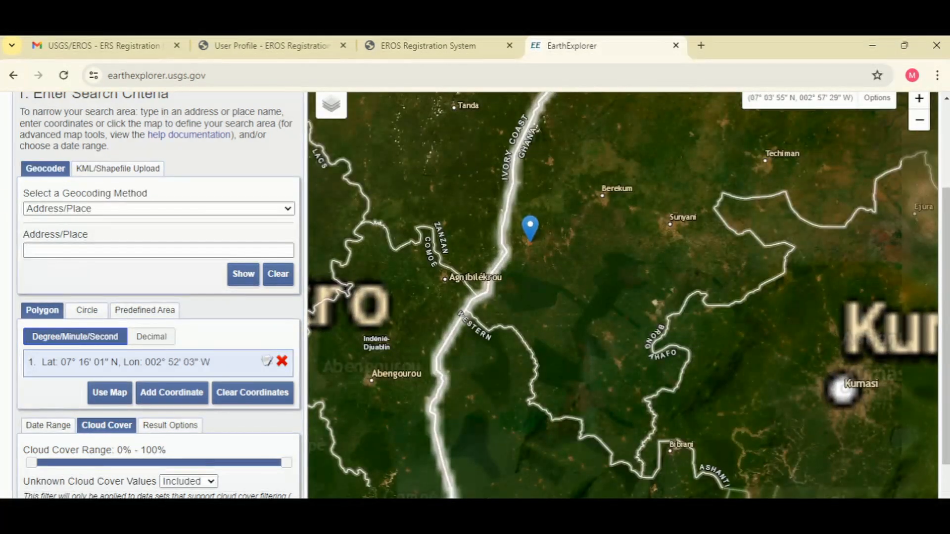
pyautogui.scroll(1, 538, 181)
pyautogui.scroll(1, 524, 292)
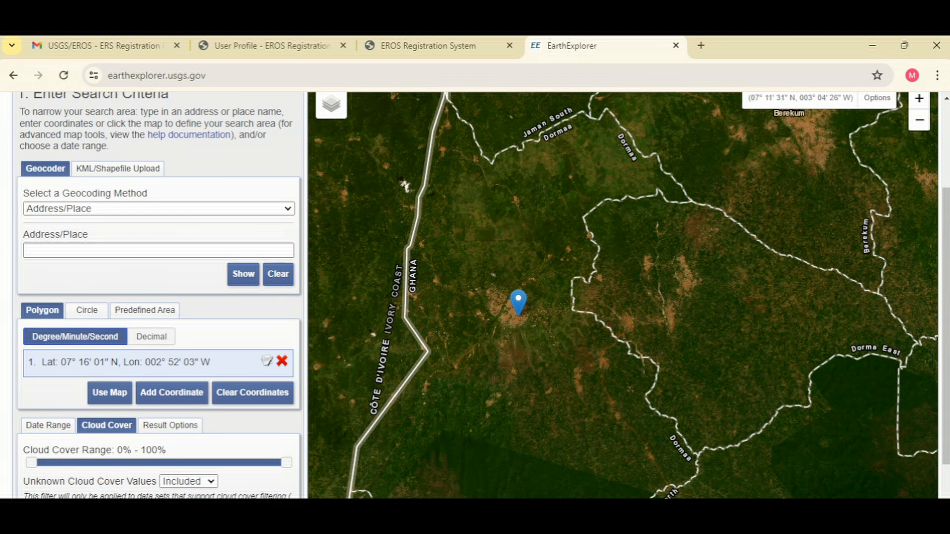
# Set the start of the search date range to 01/01/2015.
pyautogui.scroll(-3, 158, 295)
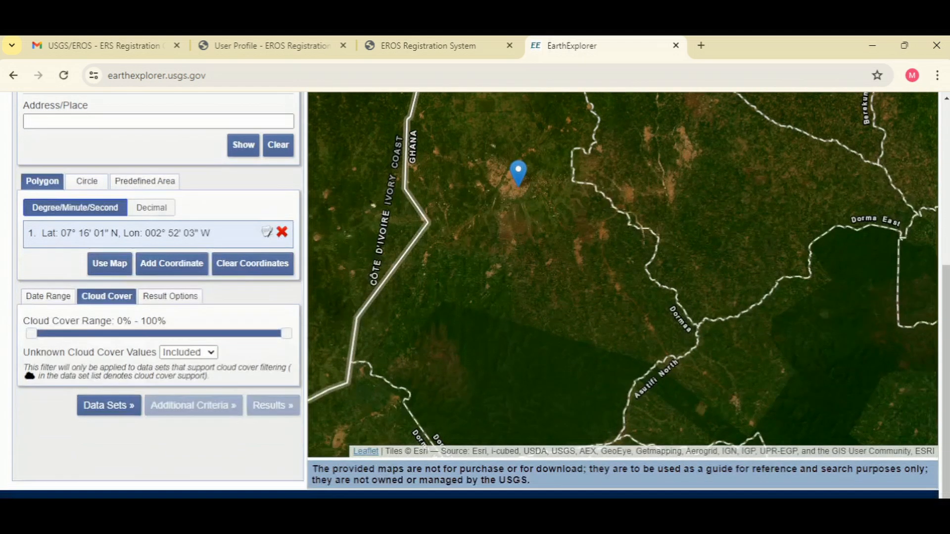
pyautogui.scroll(2, 158, 296)
pyautogui.click(48, 367)
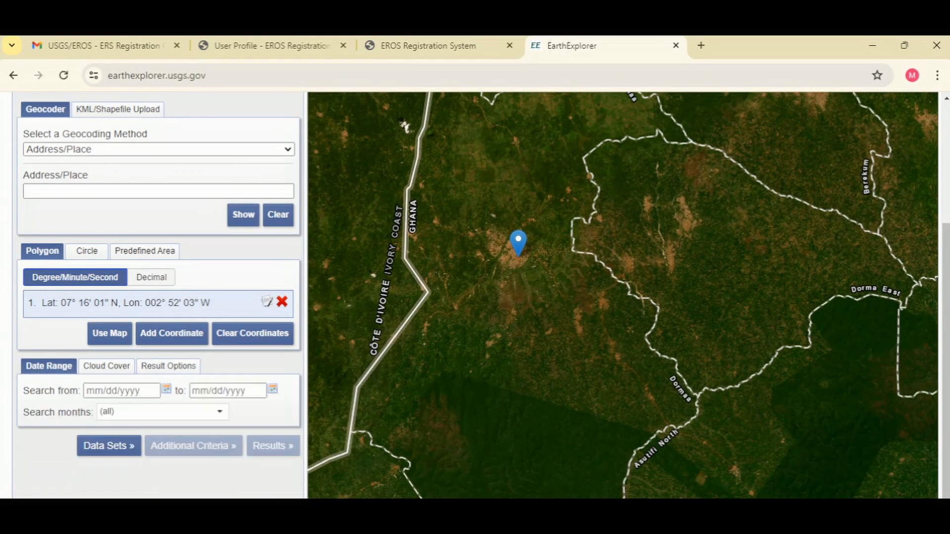
pyautogui.click(122, 391)
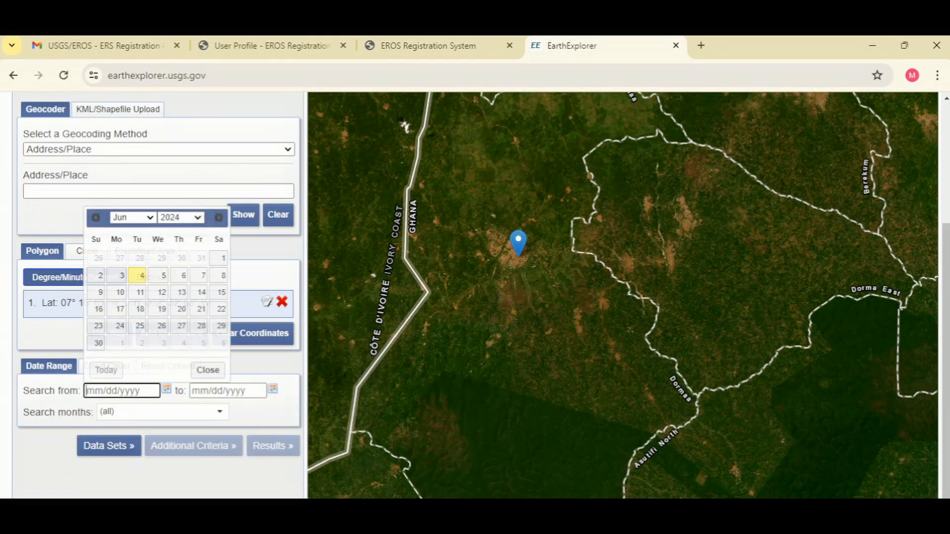
pyautogui.click(181, 218)
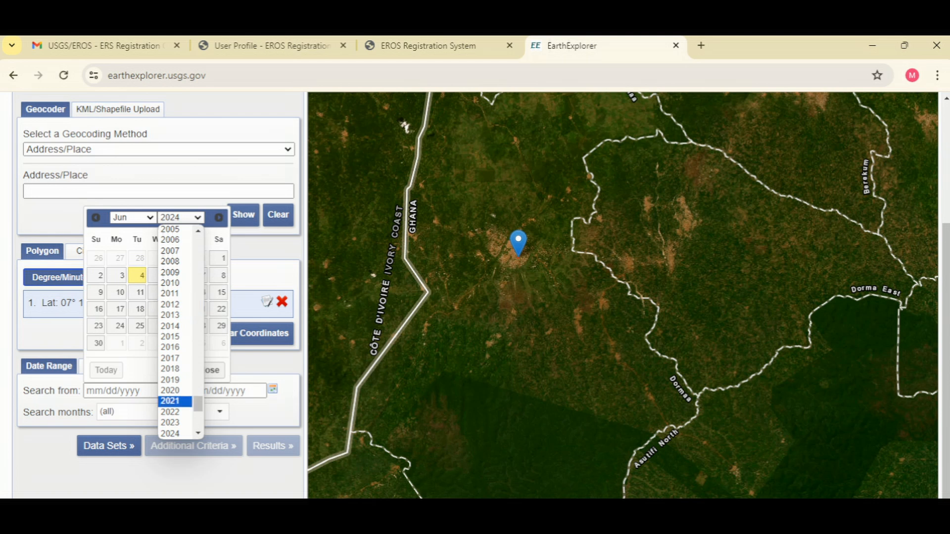
pyautogui.click(170, 337)
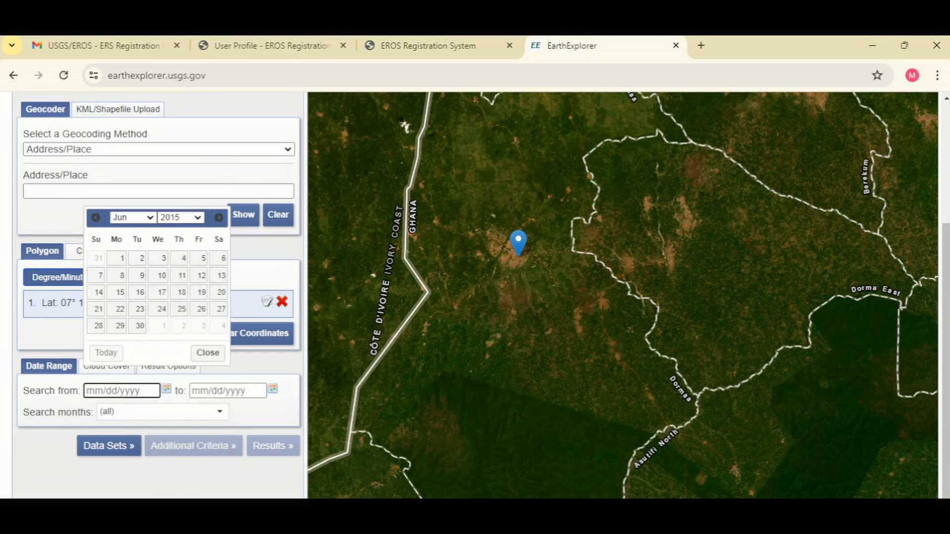
pyautogui.click(133, 218)
pyautogui.click(124, 231)
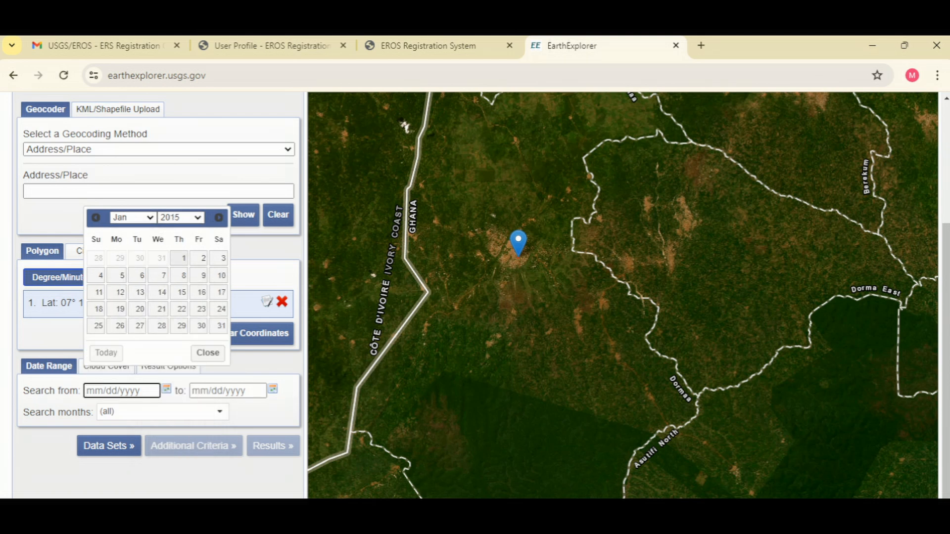
pyautogui.click(181, 258)
# Set the end of the search date range to 01/31/2020.
pyautogui.click(225, 391)
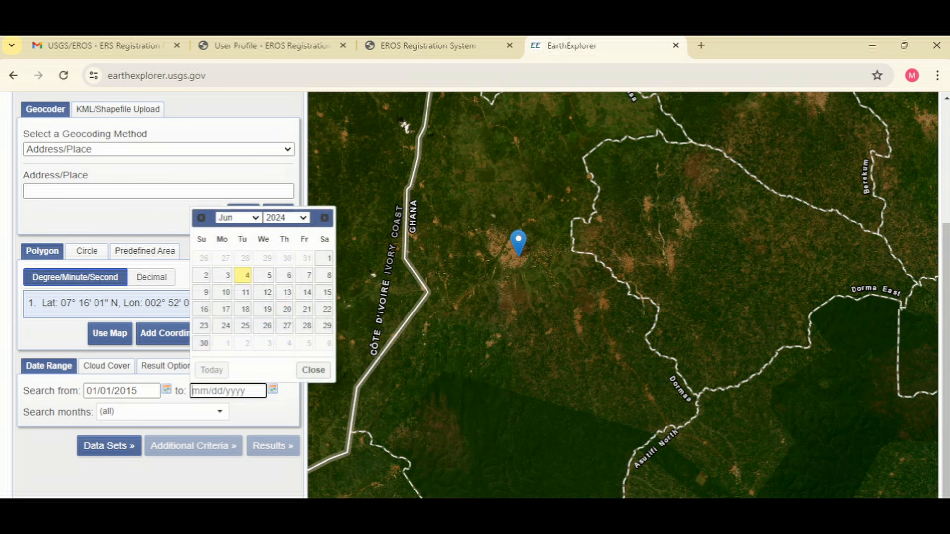
pyautogui.click(286, 218)
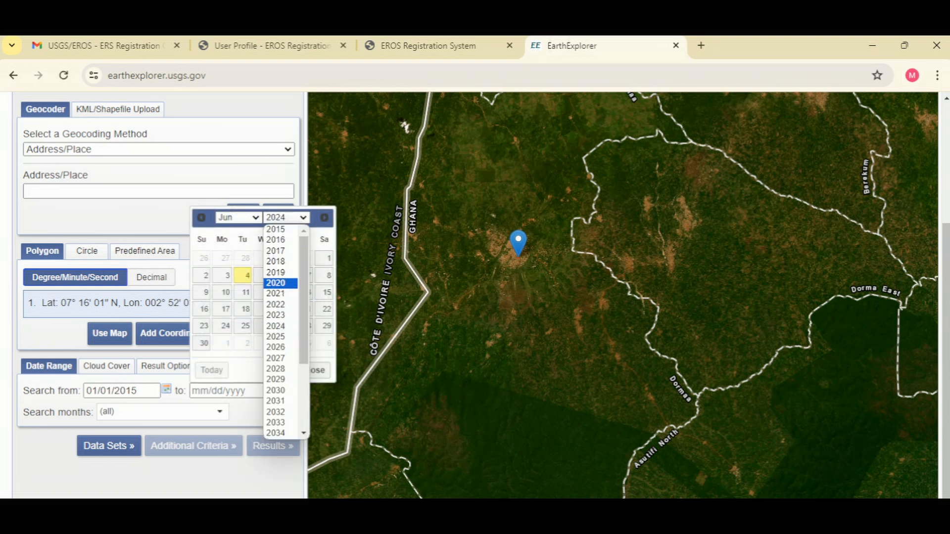
pyautogui.click(275, 282)
pyautogui.click(236, 218)
pyautogui.click(226, 229)
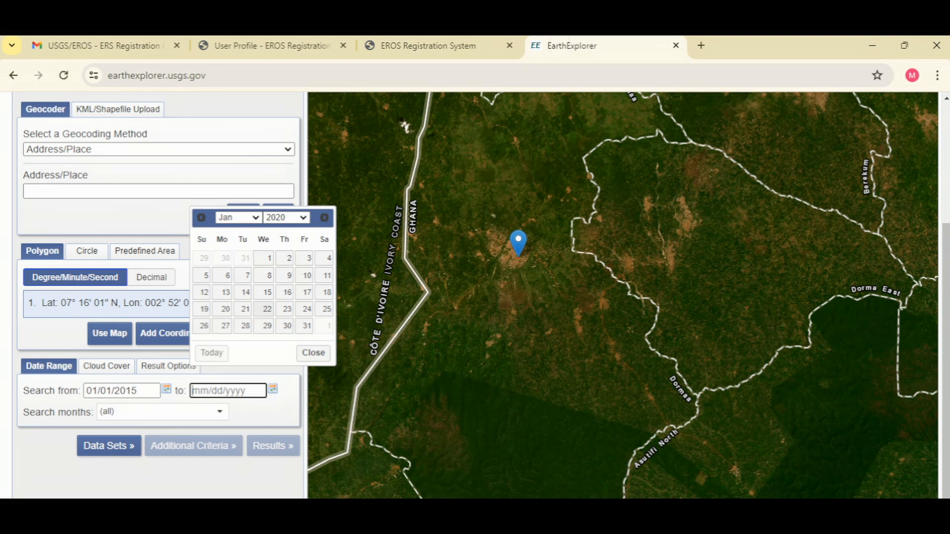
pyautogui.click(307, 325)
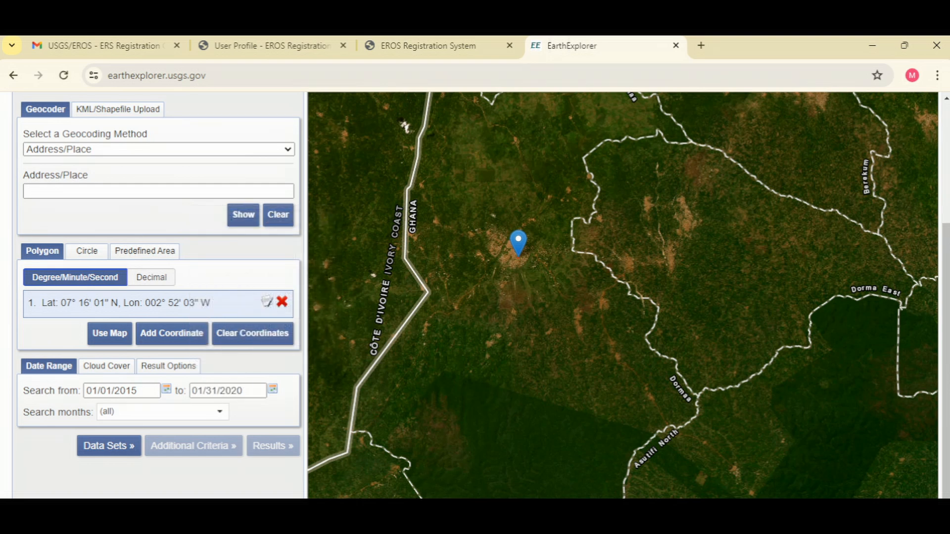
# Limit the cloud cover range to 0% - 10%.
pyautogui.click(106, 366)
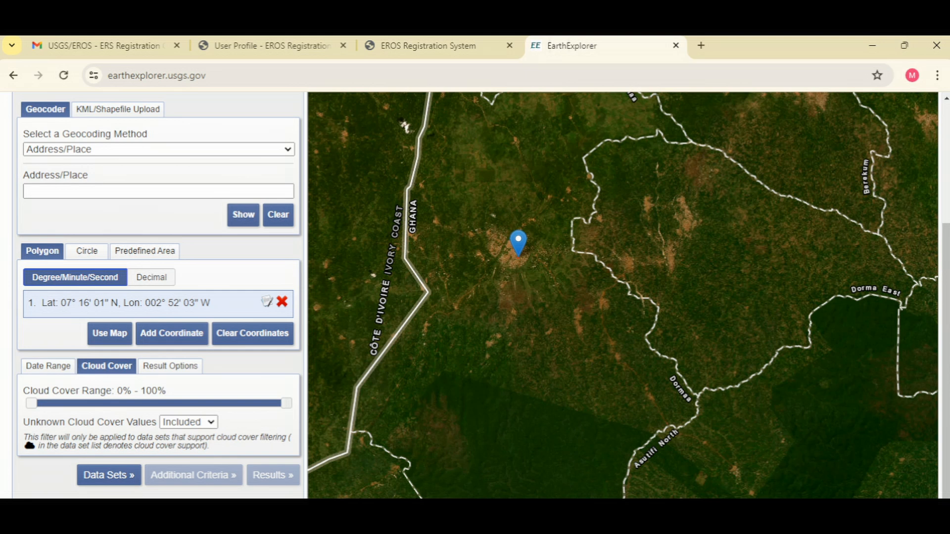
pyautogui.moveTo(286, 404); pyautogui.dragTo(57, 403)
pyautogui.scroll(4, 57, 403)
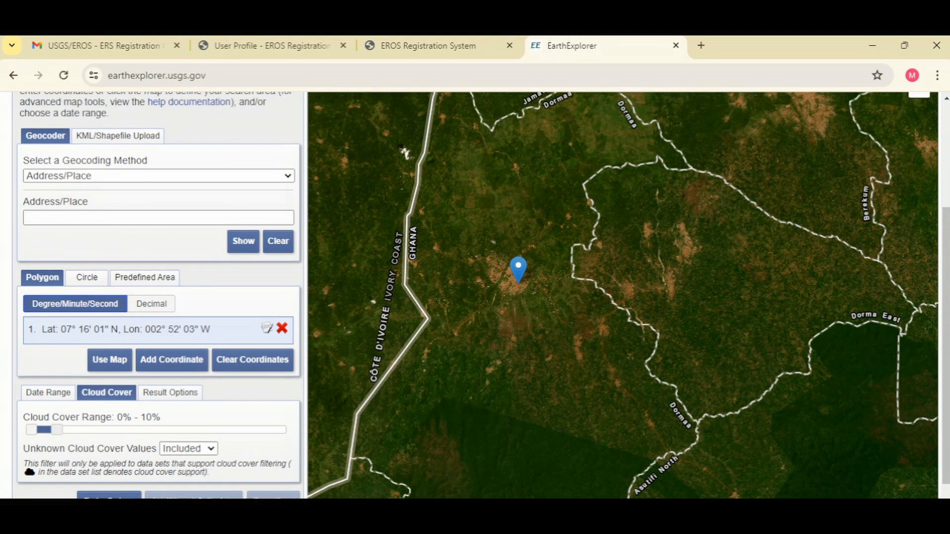
pyautogui.scroll(-4, 57, 404)
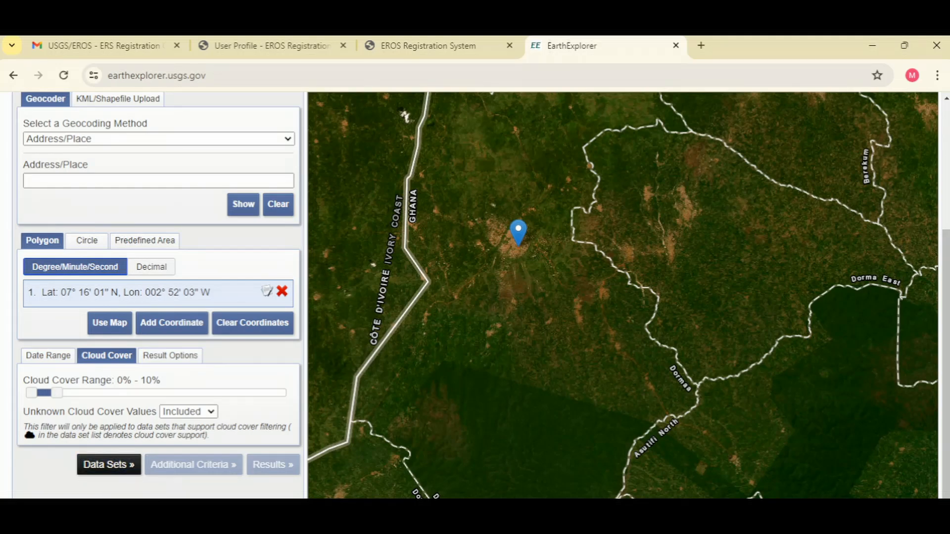
# Go to the data set selection and look through the main categories and the Landsat collections.
pyautogui.click(109, 465)
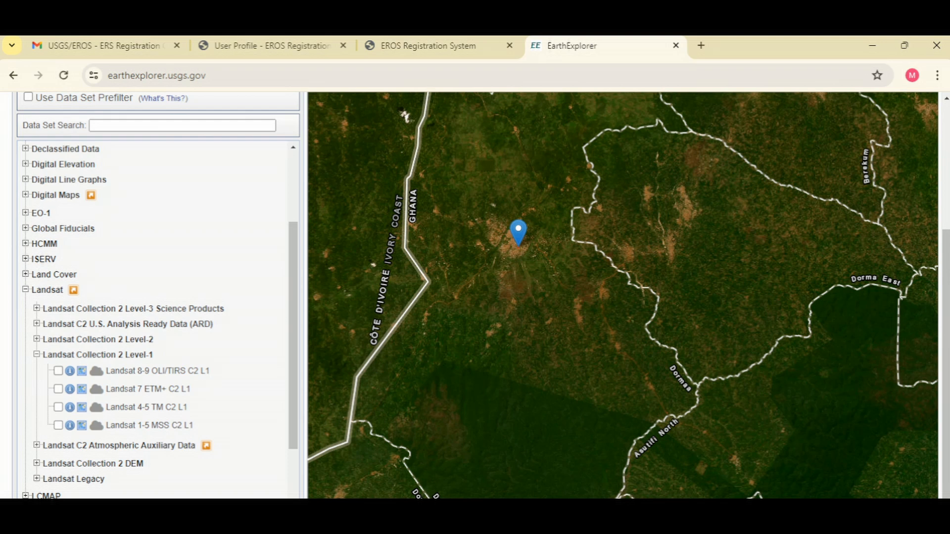
pyautogui.click(26, 289)
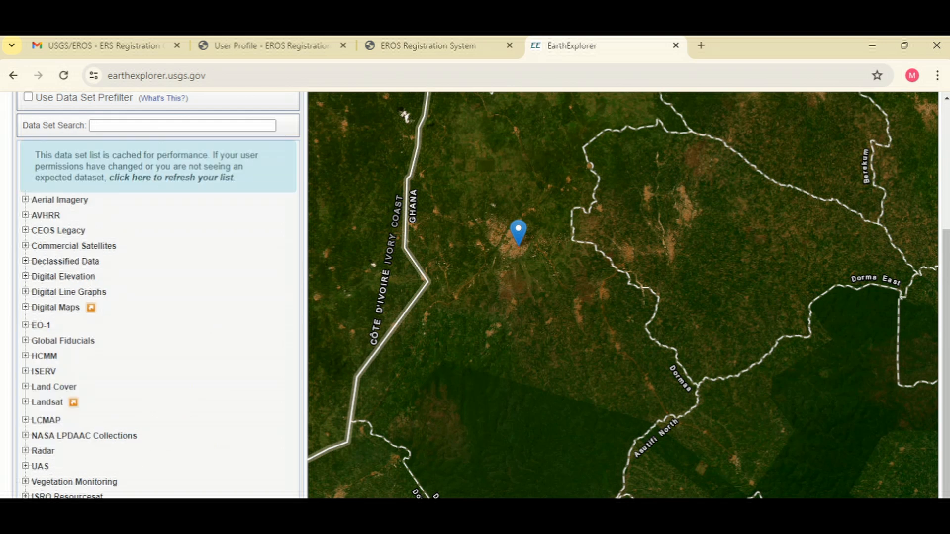
pyautogui.scroll(-1, 158, 297)
pyautogui.scroll(2, 158, 297)
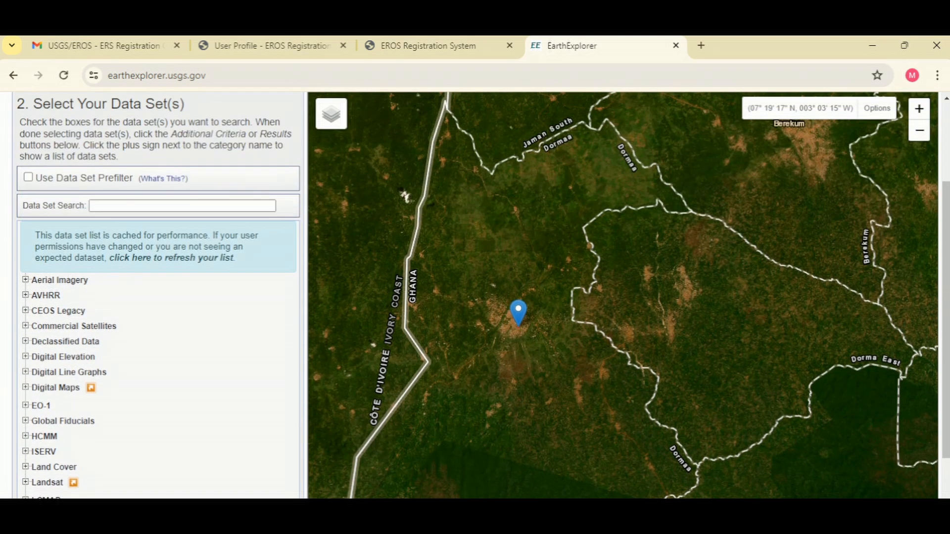
pyautogui.scroll(-1, 158, 297)
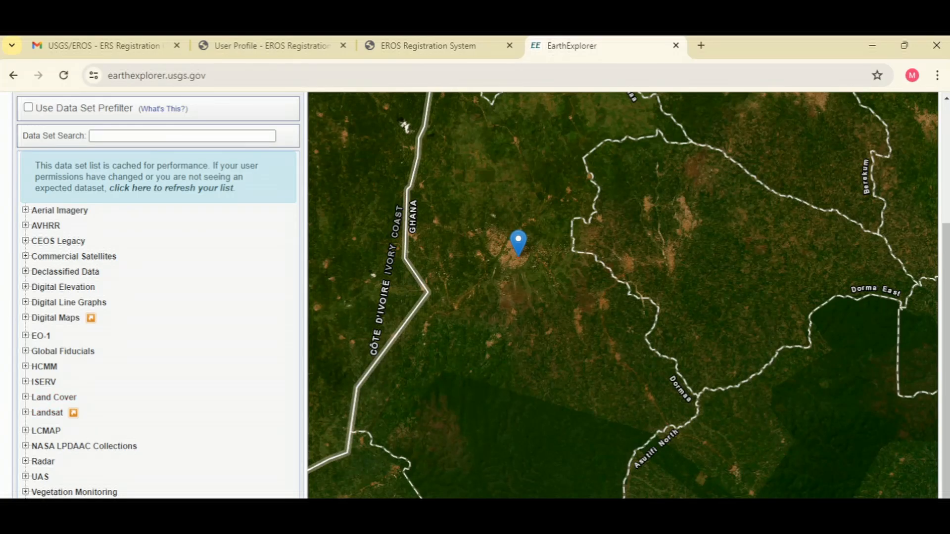
pyautogui.click(48, 412)
pyautogui.scroll(-2, 55, 412)
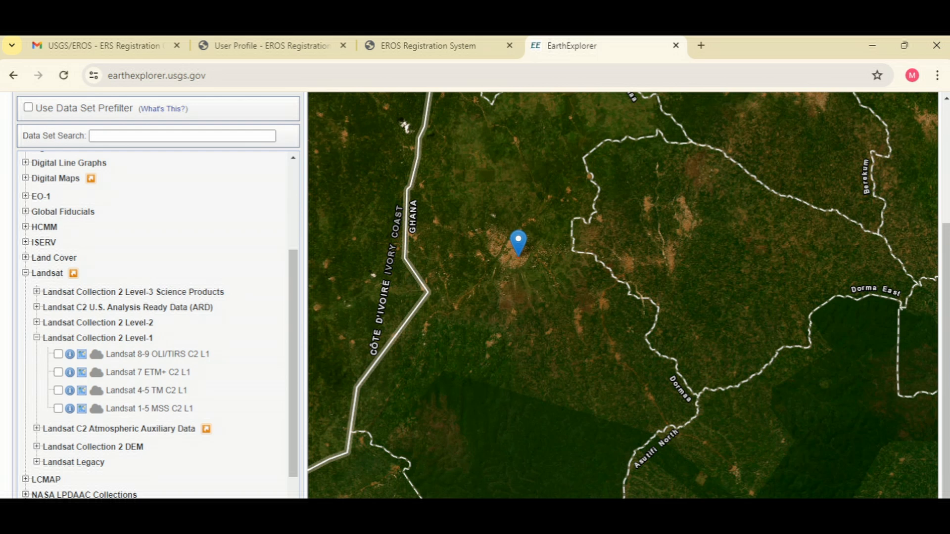
pyautogui.click(49, 338)
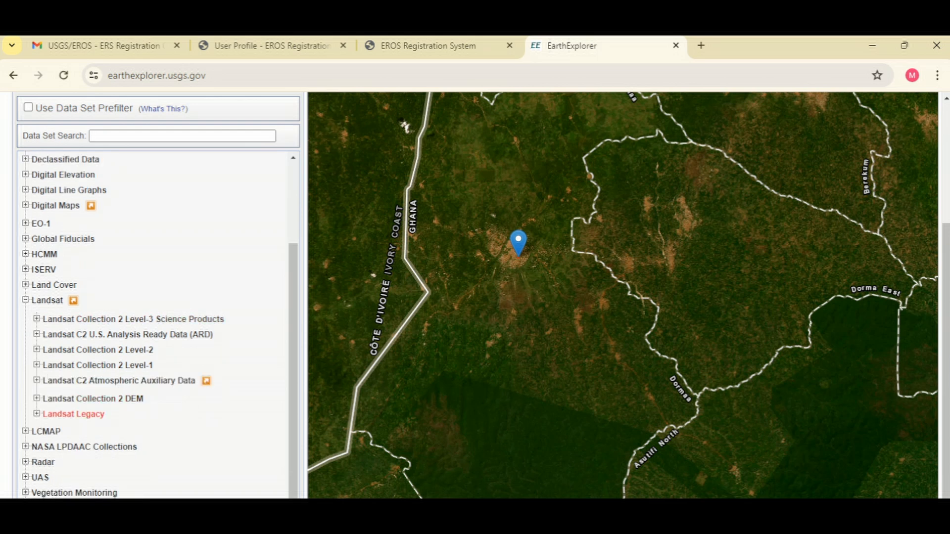
pyautogui.scroll(3, 74, 384)
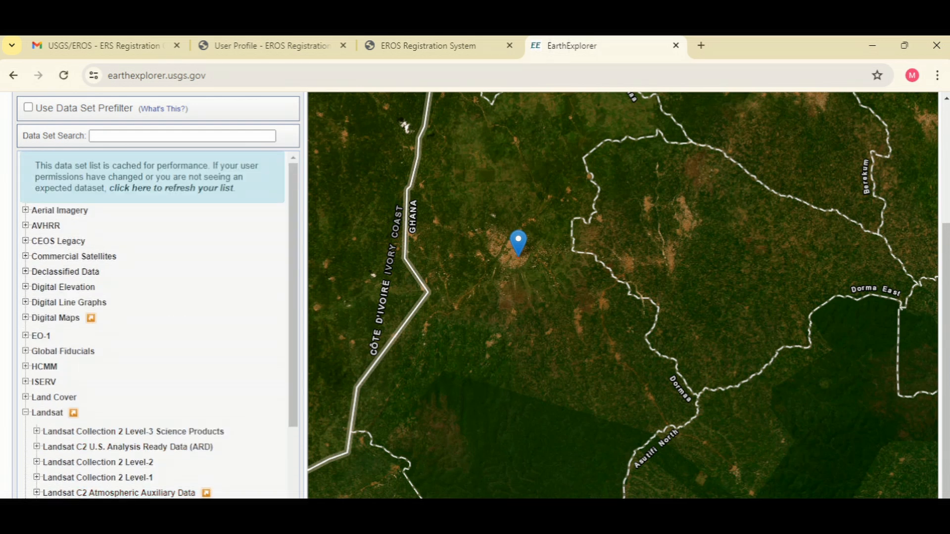
# Examine the data sets offered under Digital Elevation, including SRTM, and under Aerial Imagery.
pyautogui.click(26, 287)
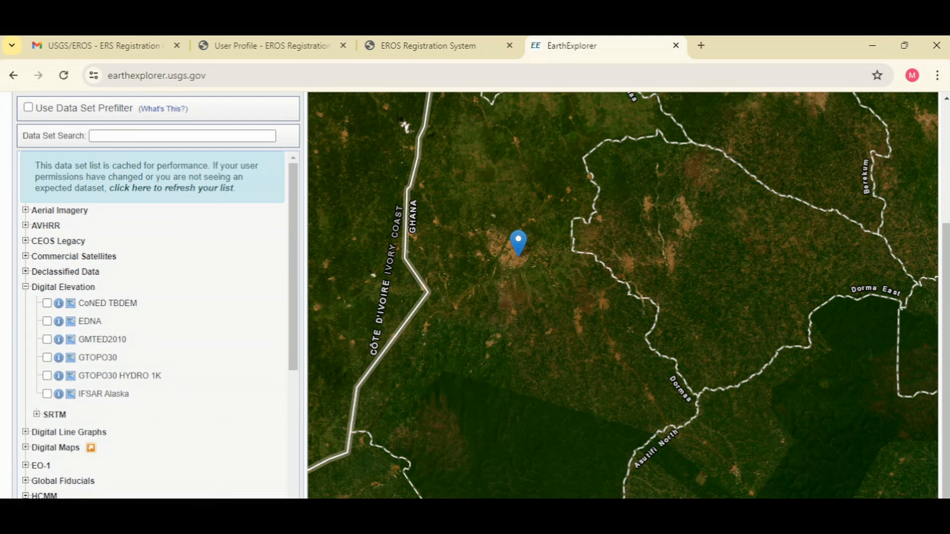
pyautogui.click(37, 414)
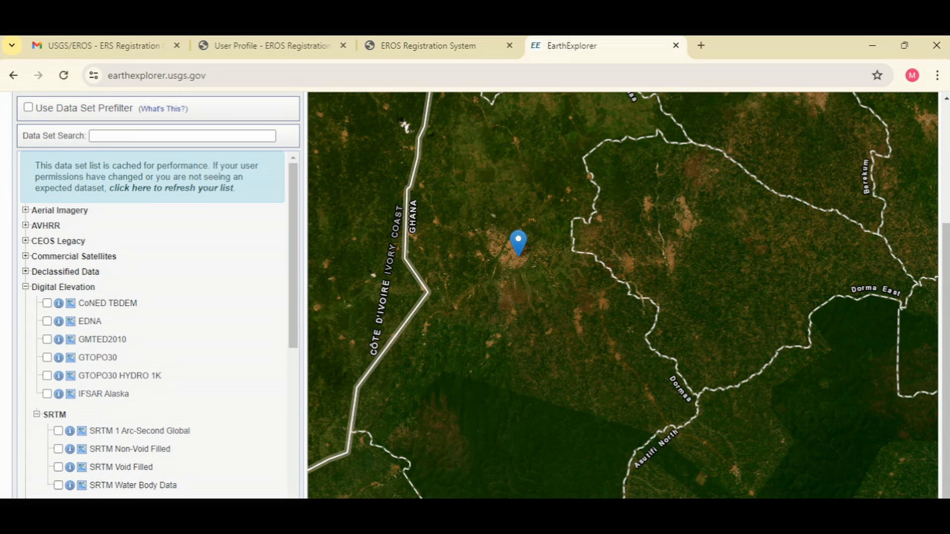
pyautogui.click(26, 287)
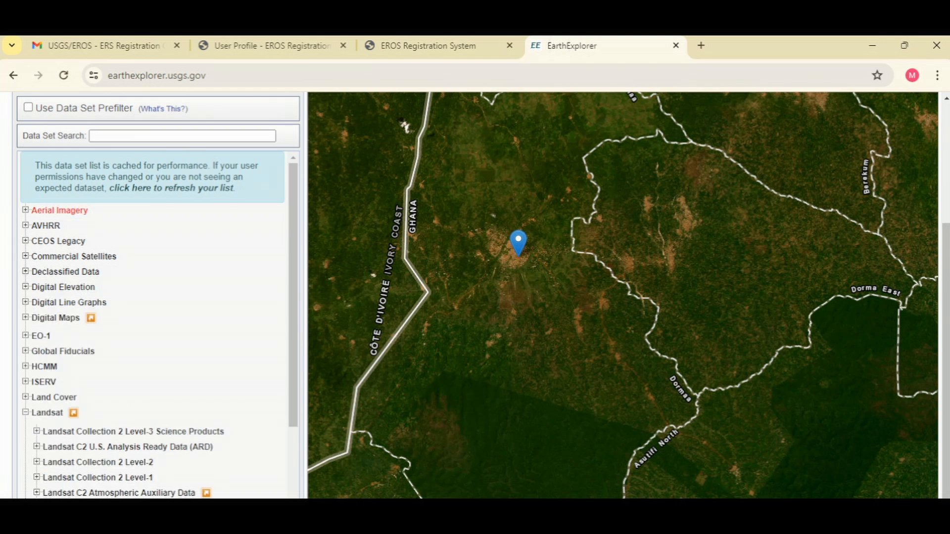
pyautogui.click(26, 210)
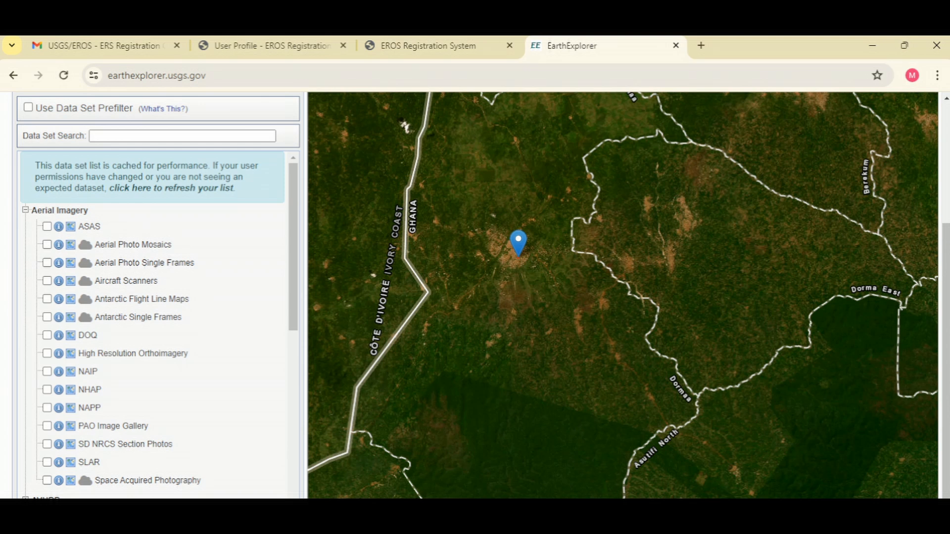
pyautogui.scroll(-2, 159, 321)
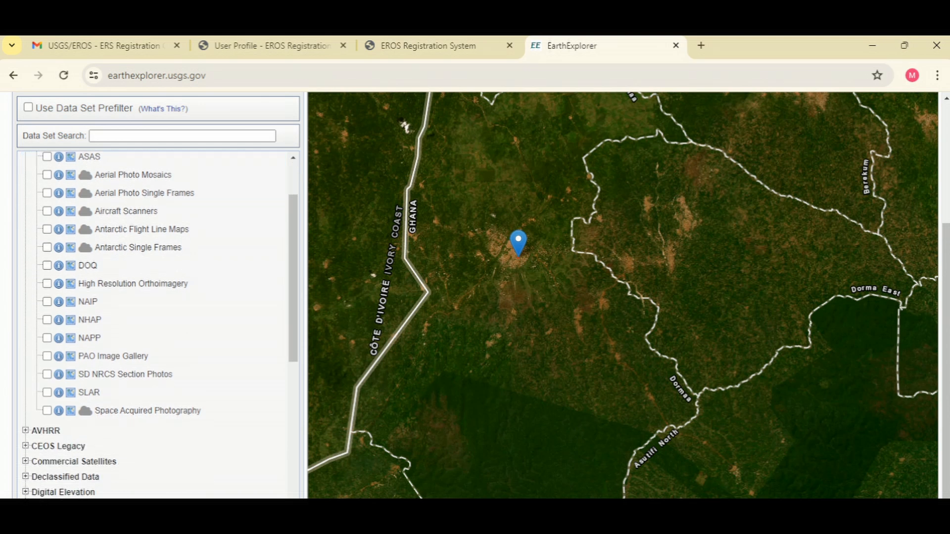
pyautogui.scroll(2, 148, 297)
pyautogui.click(26, 210)
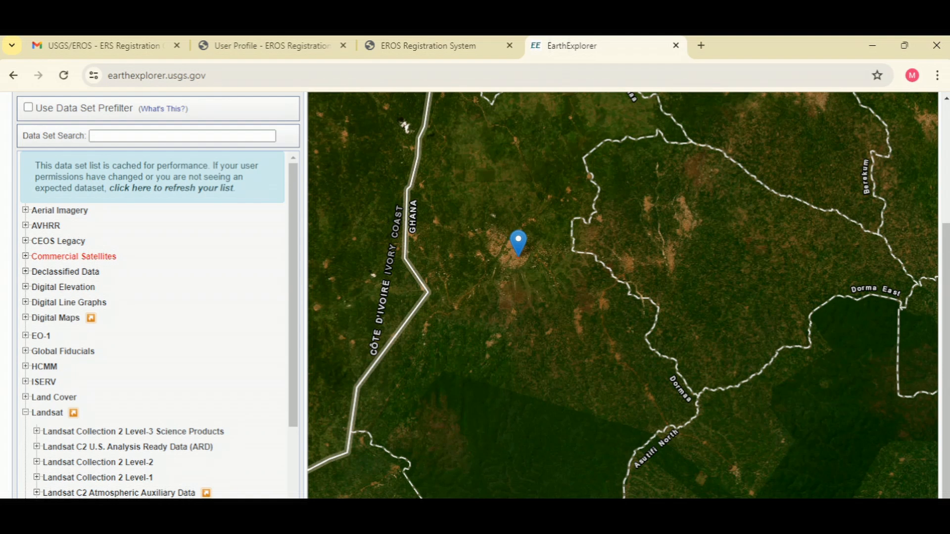
# Select the Landsat 8-9 OLI/TIRS C2 L1 data set from Landsat Collection 2 Level-1.
pyautogui.scroll(-2, 44, 337)
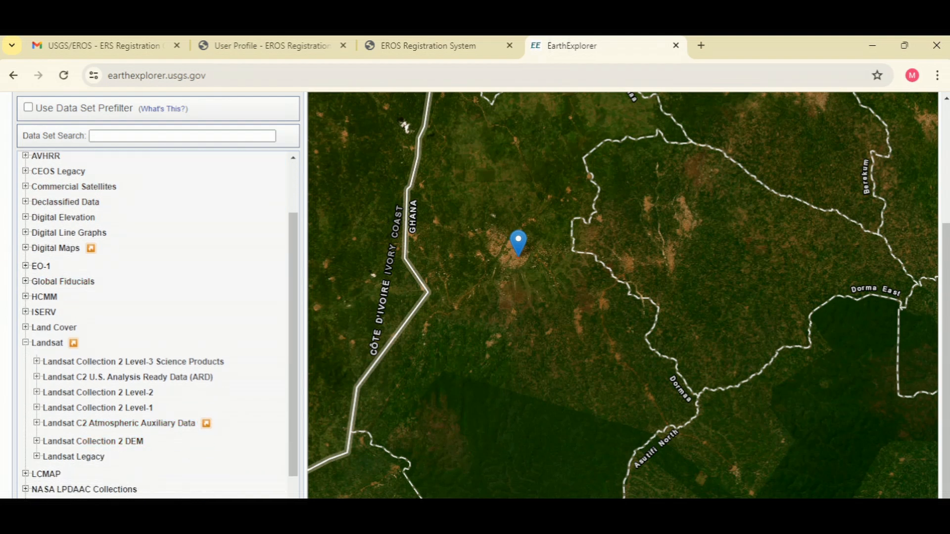
pyautogui.click(36, 408)
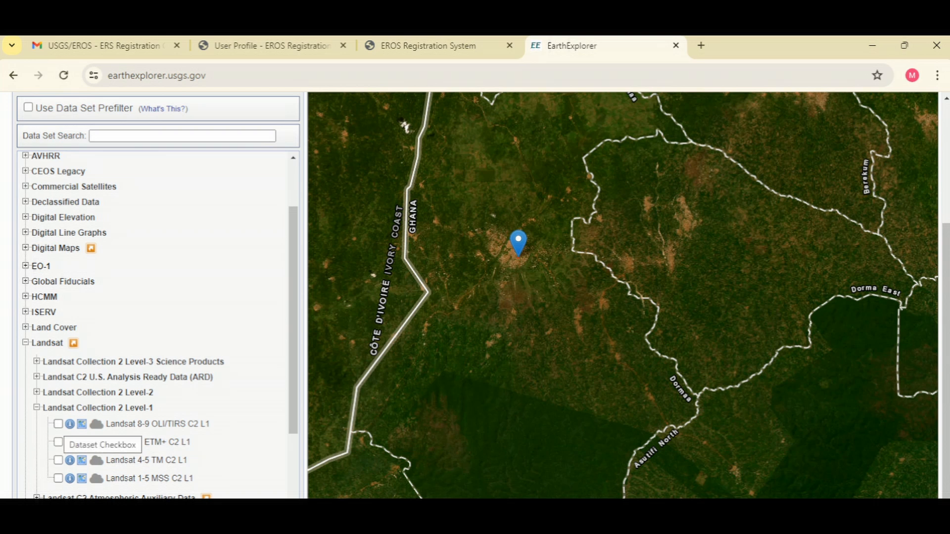
pyautogui.click(58, 424)
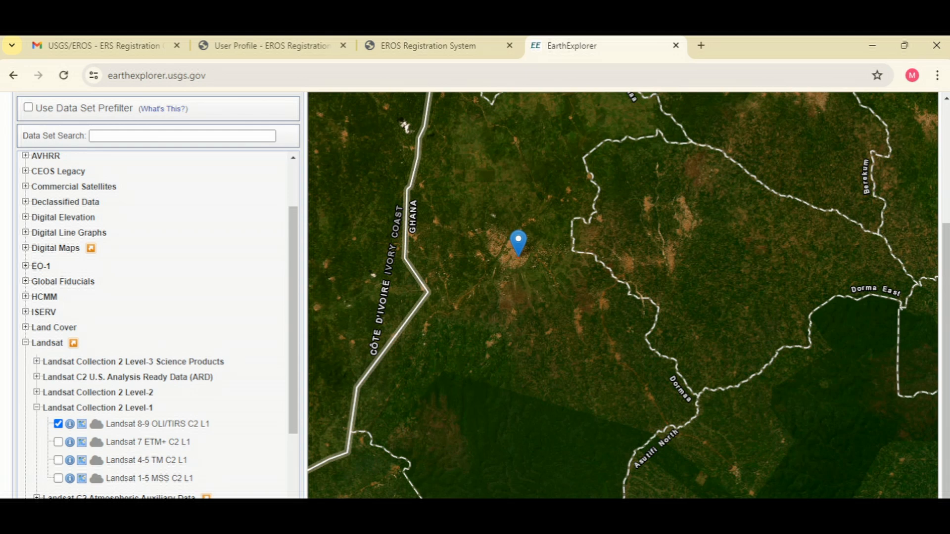
pyautogui.scroll(-3, 160, 325)
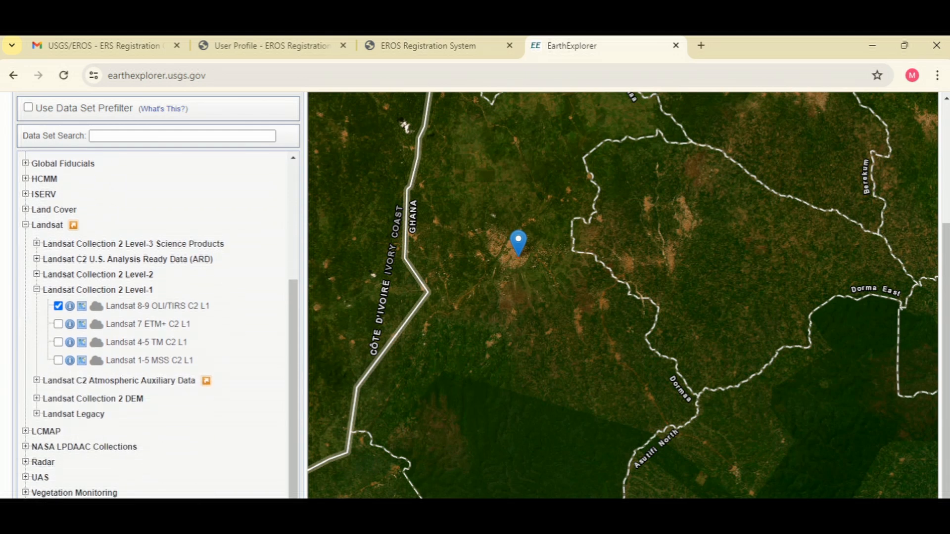
# Run the search and review the listed Landsat 8-9 scenes with their acquisition dates.
pyautogui.scroll(10, 161, 325)
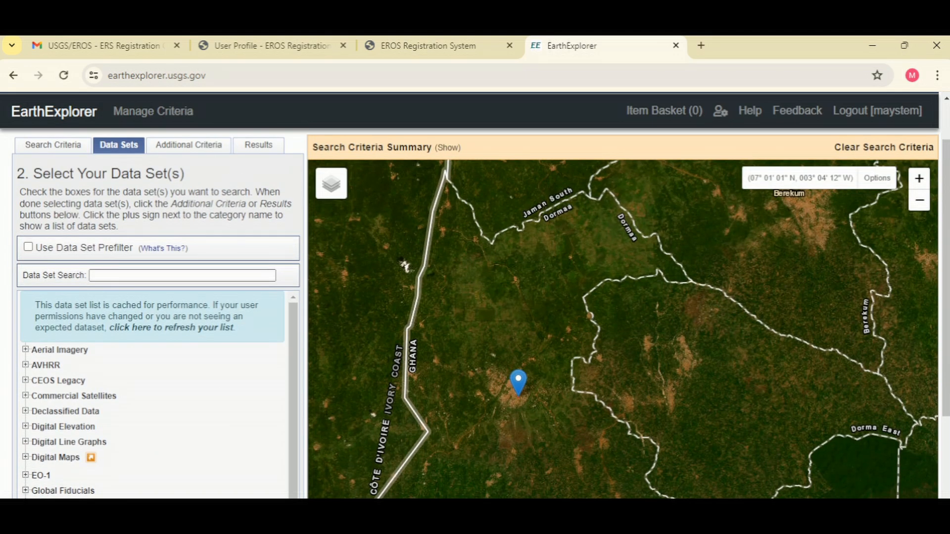
pyautogui.click(258, 145)
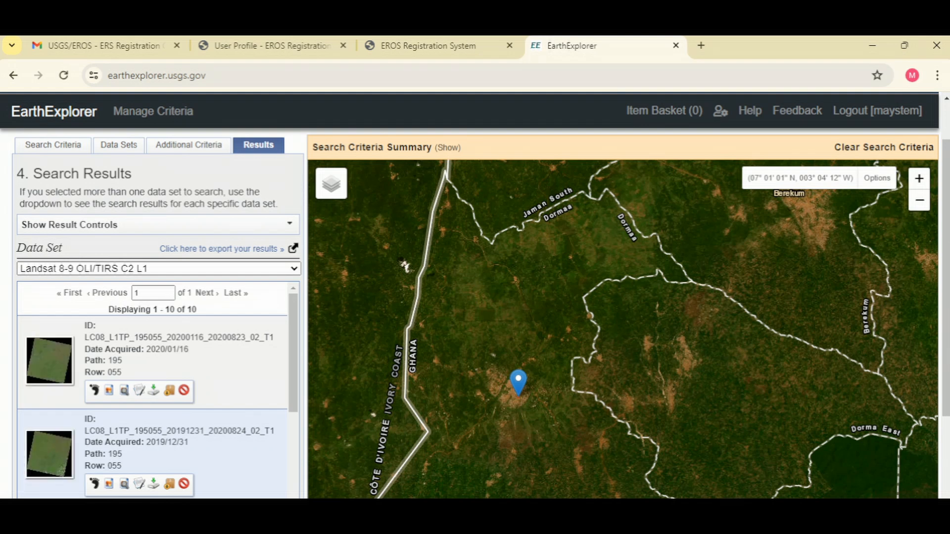
pyautogui.scroll(-15, 154, 391)
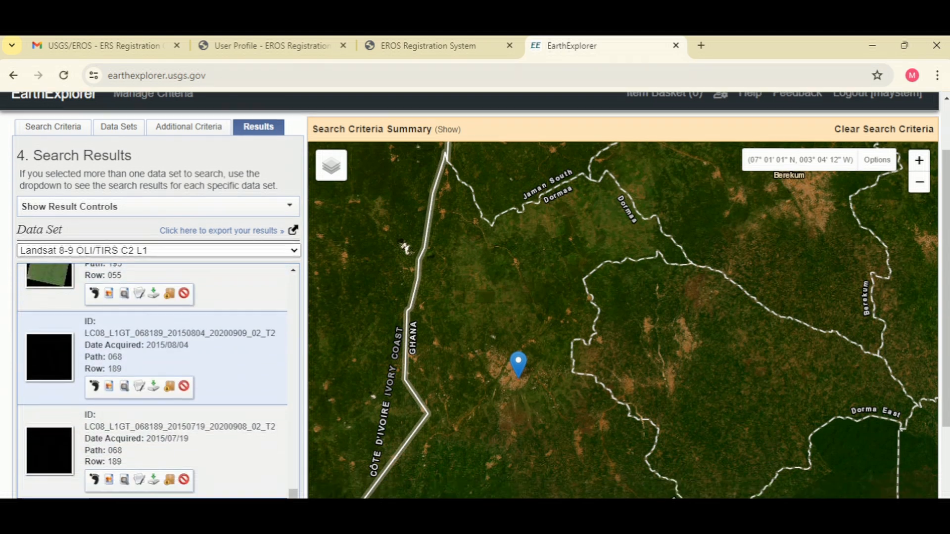
pyautogui.scroll(10, 153, 260)
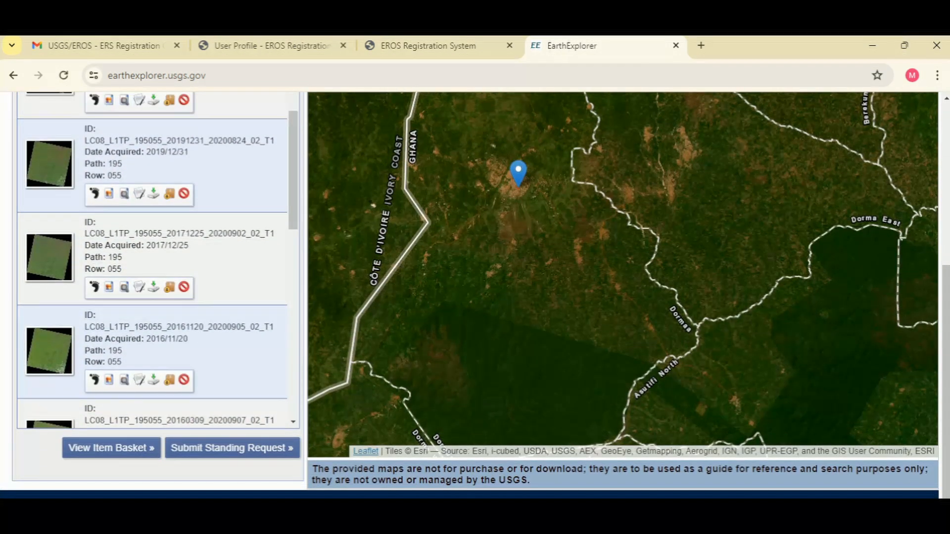
pyautogui.scroll(1, 153, 260)
pyautogui.scroll(3, 154, 260)
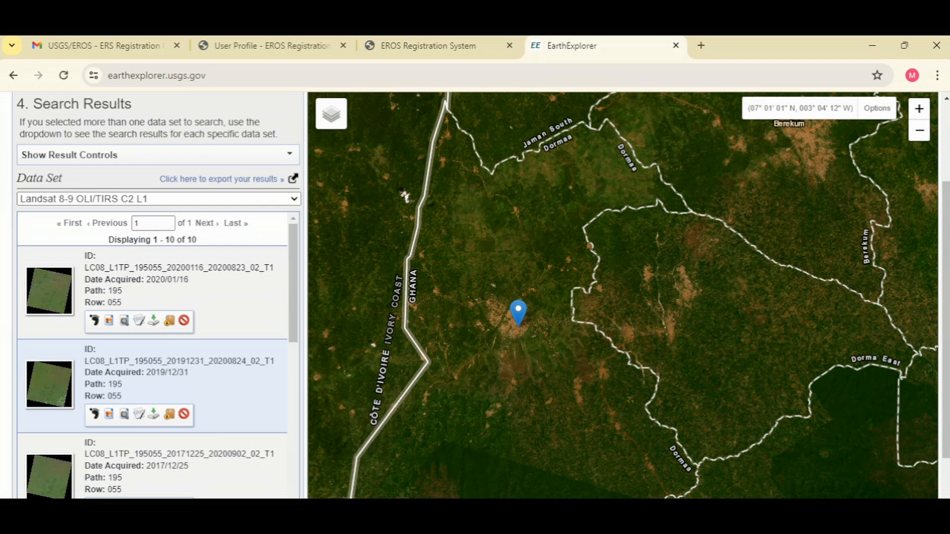
# Look through the listed Landsat scenes and view the footprint of the 2020/01/16 scene on the map.
pyautogui.scroll(-2, 157, 353)
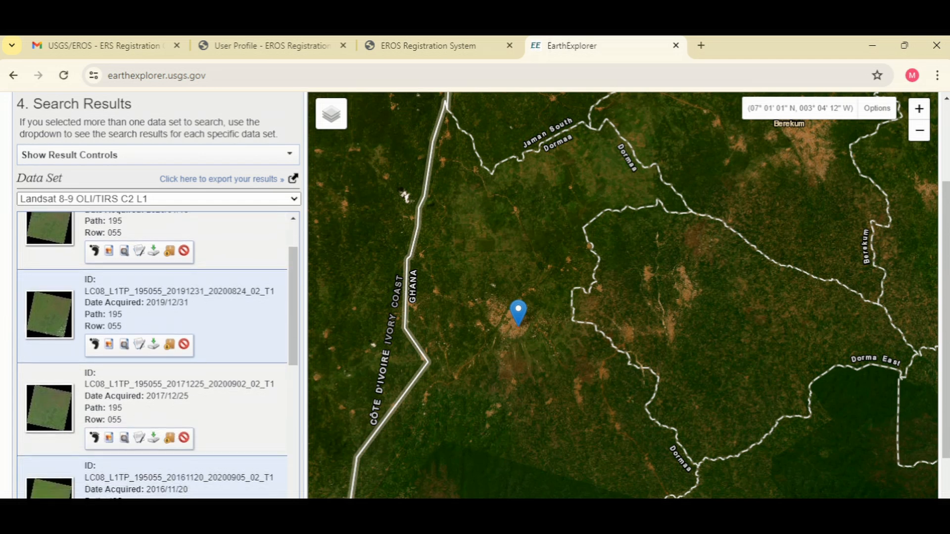
pyautogui.scroll(-4, 157, 354)
pyautogui.scroll(6, 99, 322)
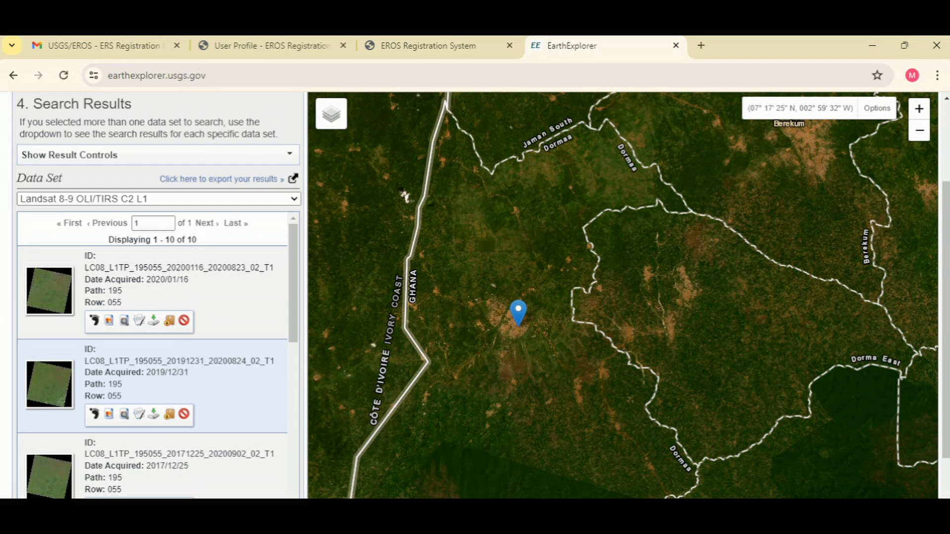
pyautogui.click(94, 321)
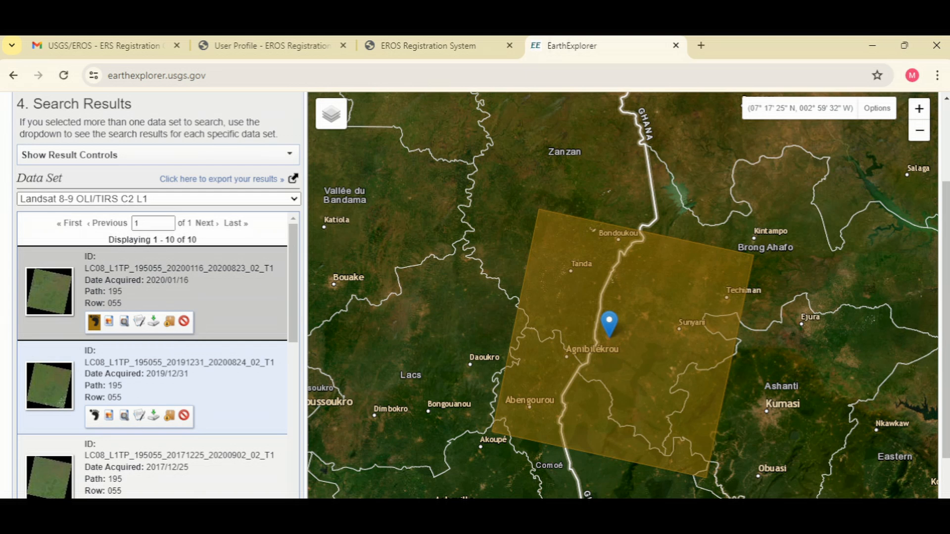
pyautogui.click(94, 322)
# Overlay the browse image of the 2020/01/16 scene on the map, inspect it around the marker and remove it.
pyautogui.click(108, 322)
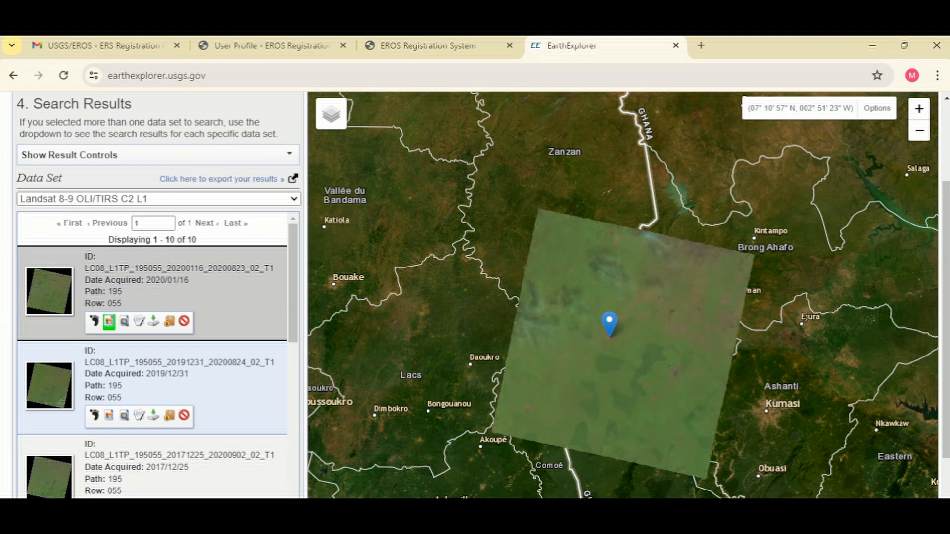
pyautogui.scroll(2, 611, 341)
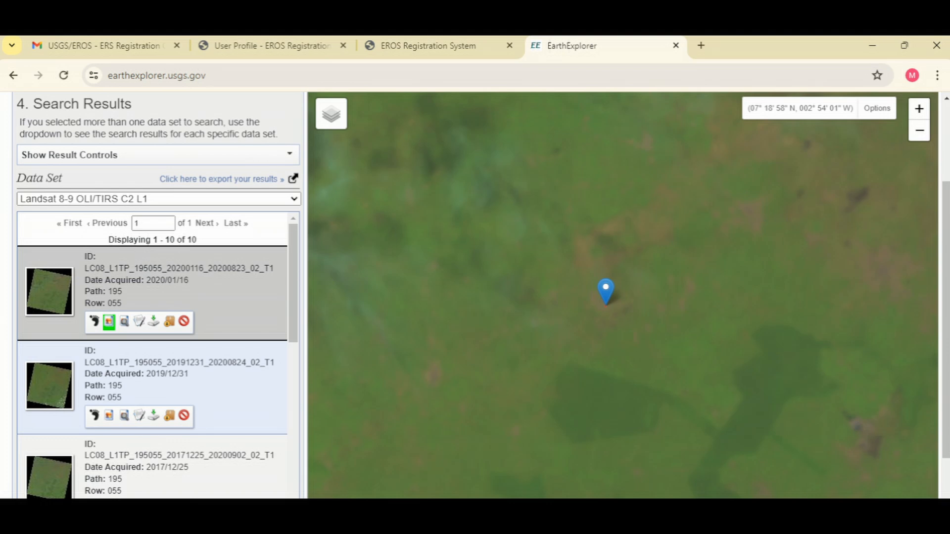
pyautogui.scroll(-2, 596, 270)
pyautogui.scroll(-1, 463, 414)
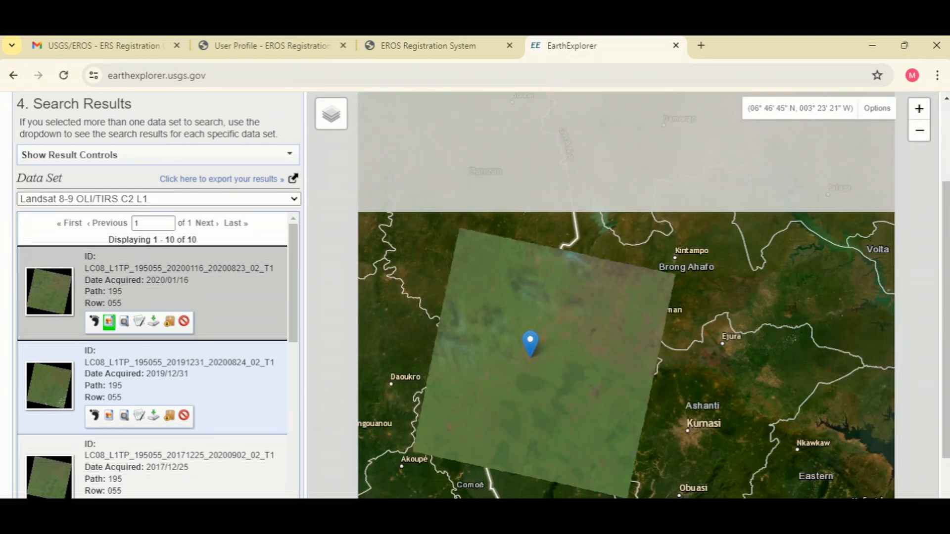
pyautogui.scroll(3, 501, 240)
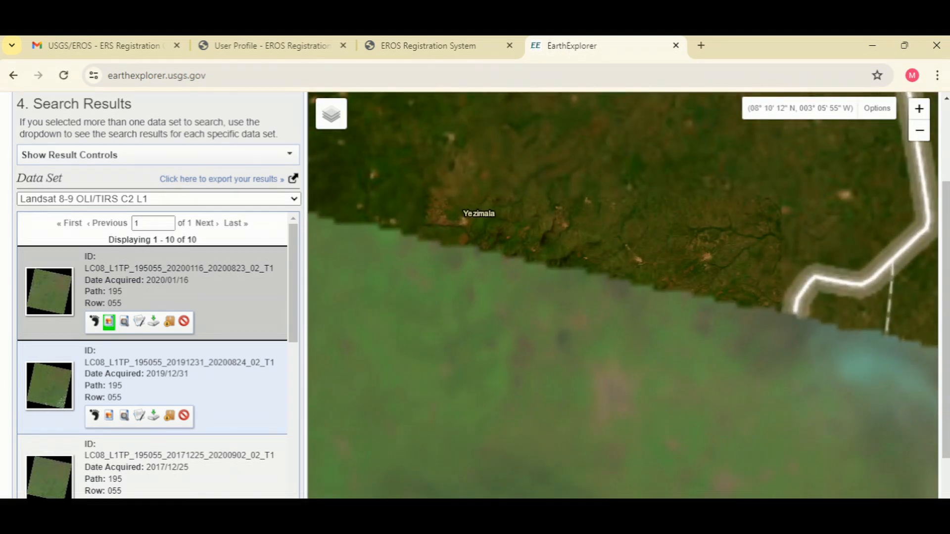
pyautogui.scroll(-1, 398, 302)
pyautogui.click(109, 322)
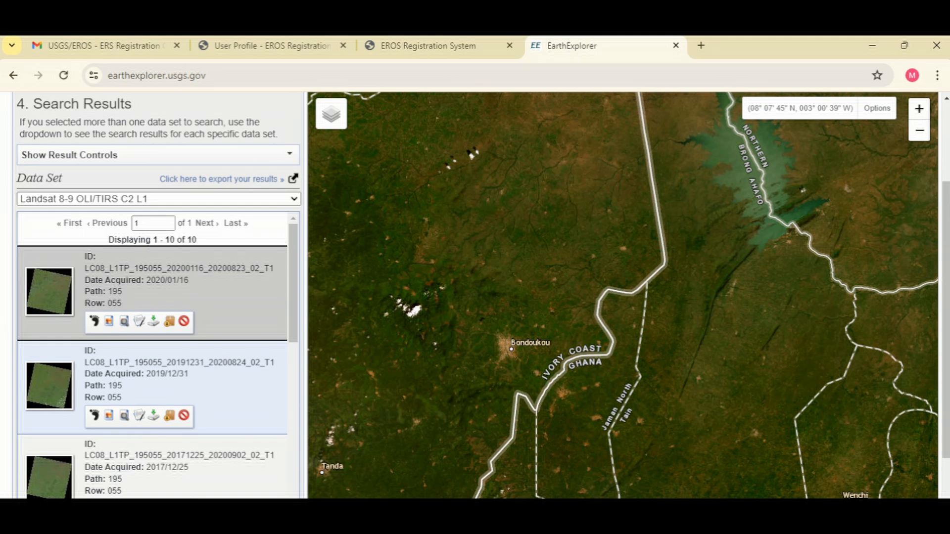
# Toggle the browse comparison for the 2020/01/16 scene and examine its full metadata, including the cloud cover and sensor attributes.
pyautogui.click(124, 322)
pyautogui.click(125, 322)
pyautogui.click(139, 321)
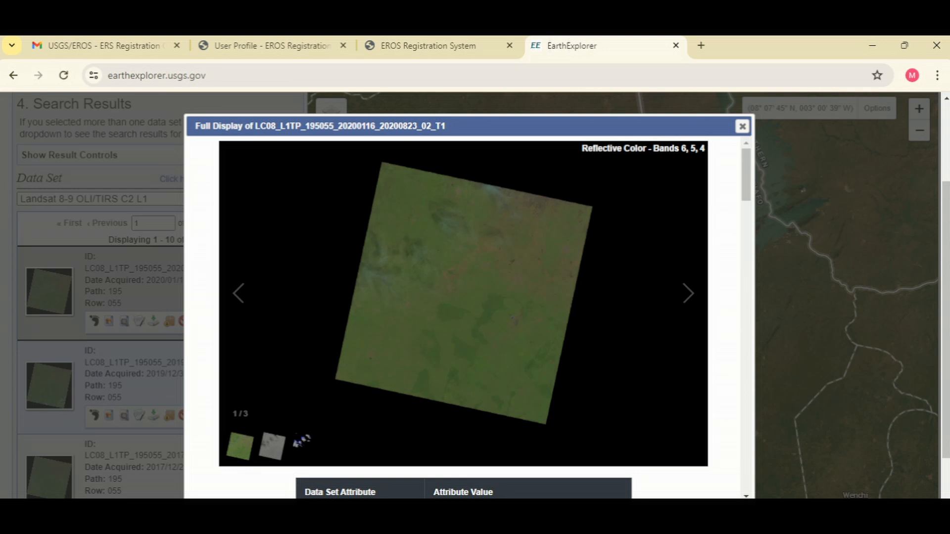
pyautogui.scroll(-5, 463, 317)
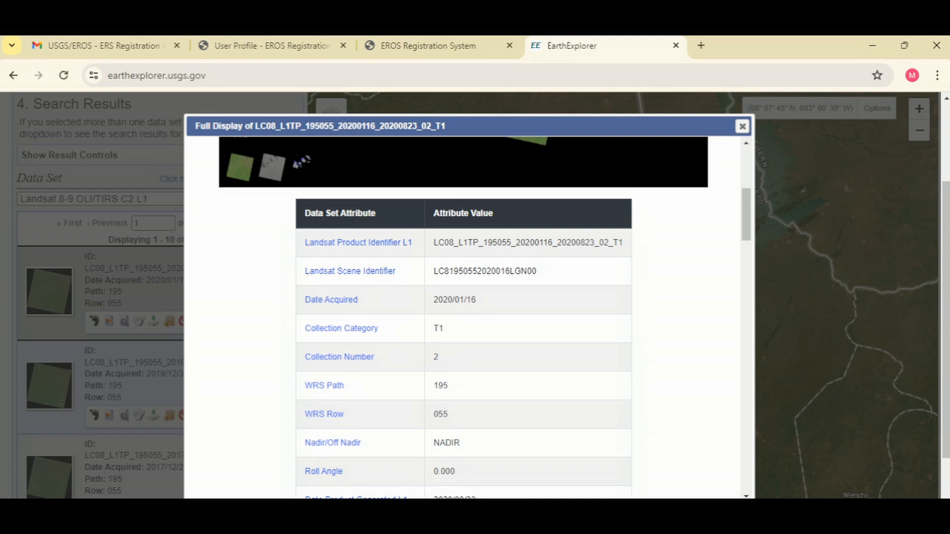
pyautogui.scroll(-4, 463, 316)
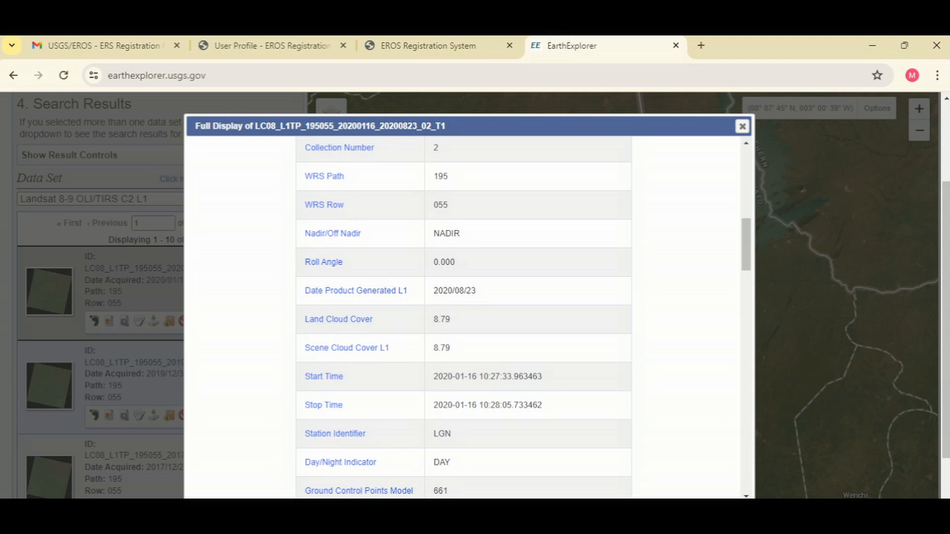
pyautogui.scroll(-10, 464, 317)
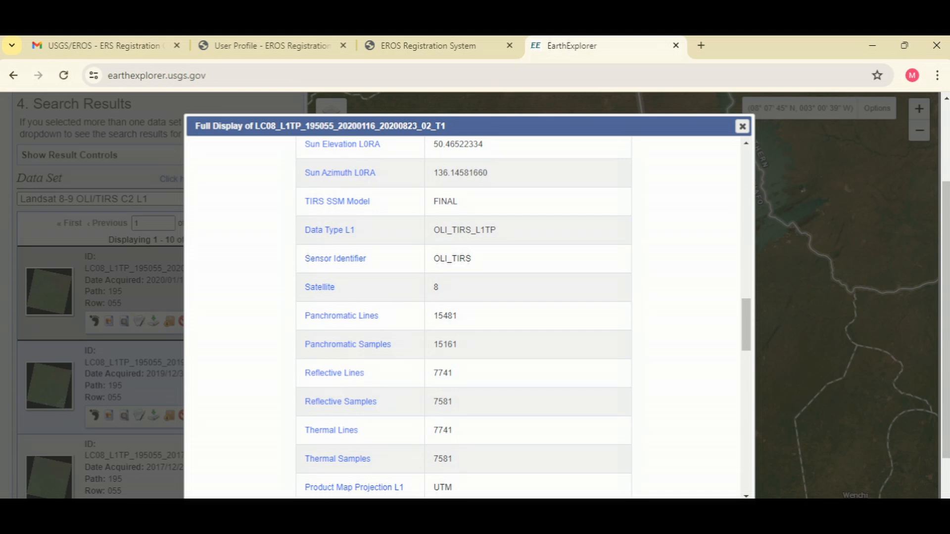
pyautogui.click(742, 126)
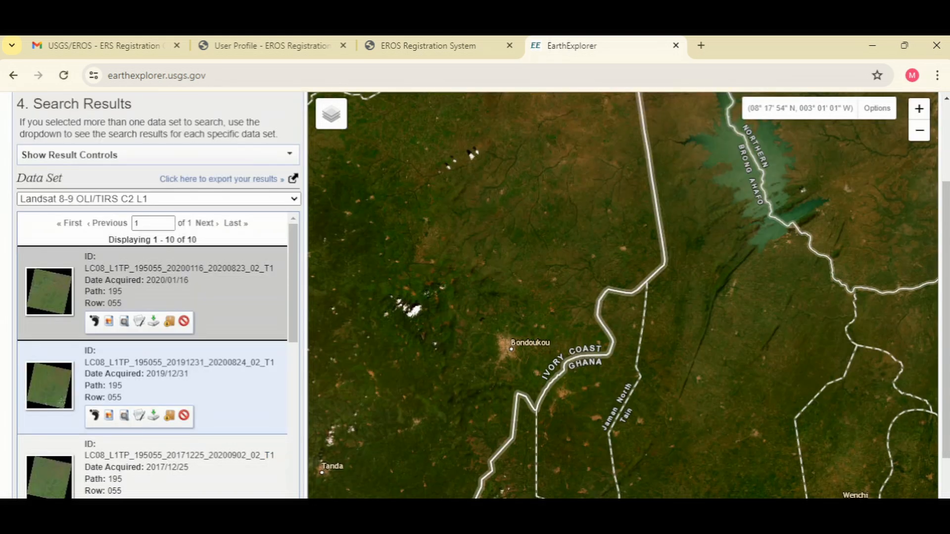
# Examine the download options of the 2020/01/16 scene and the individual files in its Landsat Collection 2 Level-1 Product Bundle.
pyautogui.click(154, 322)
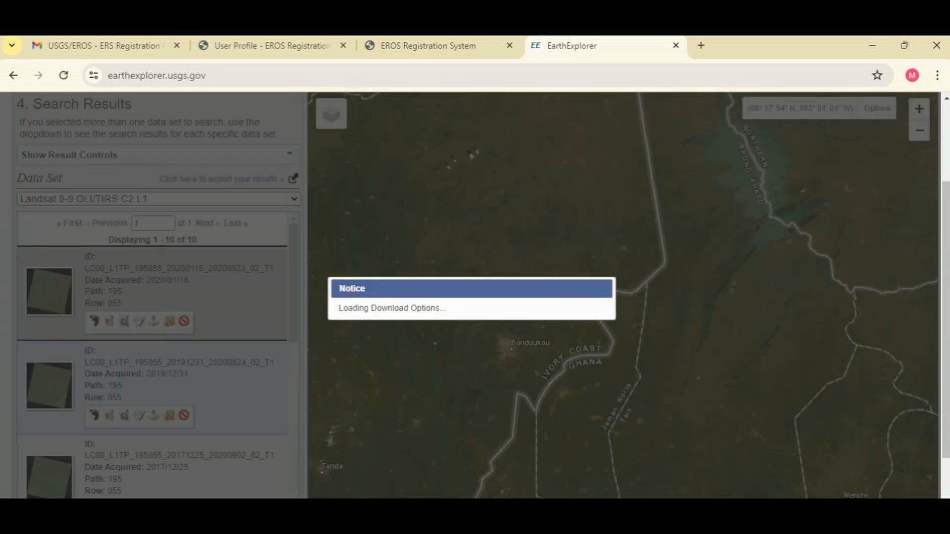
pyautogui.scroll(-3, 475, 302)
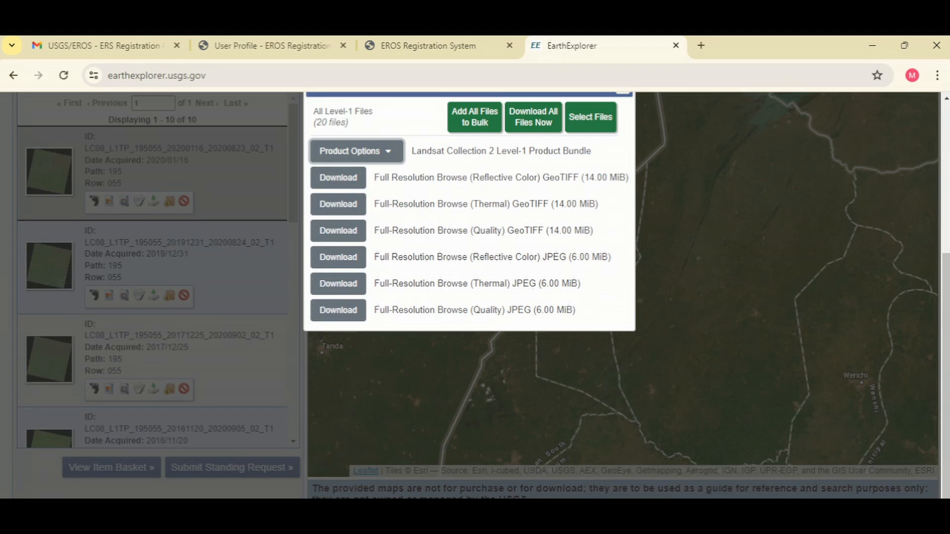
pyautogui.scroll(3, 475, 301)
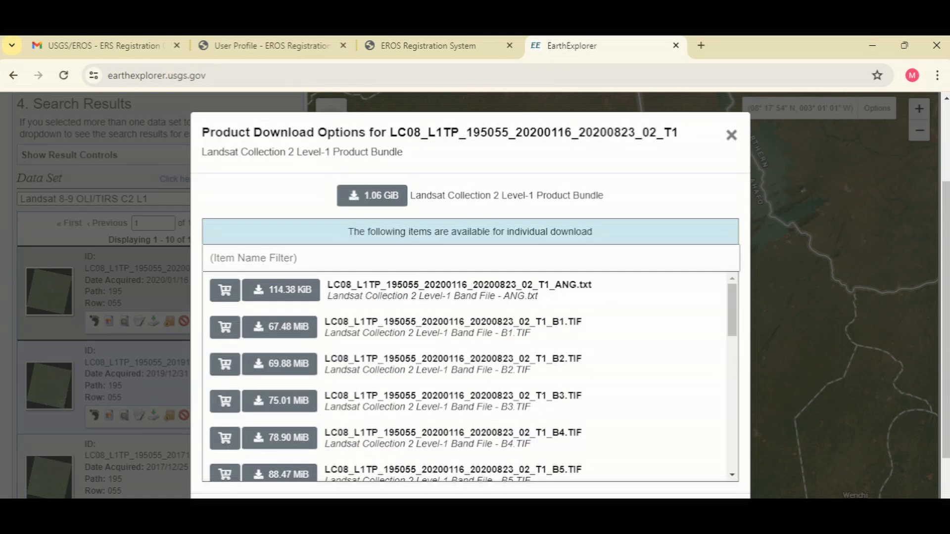
pyautogui.scroll(-5, 470, 376)
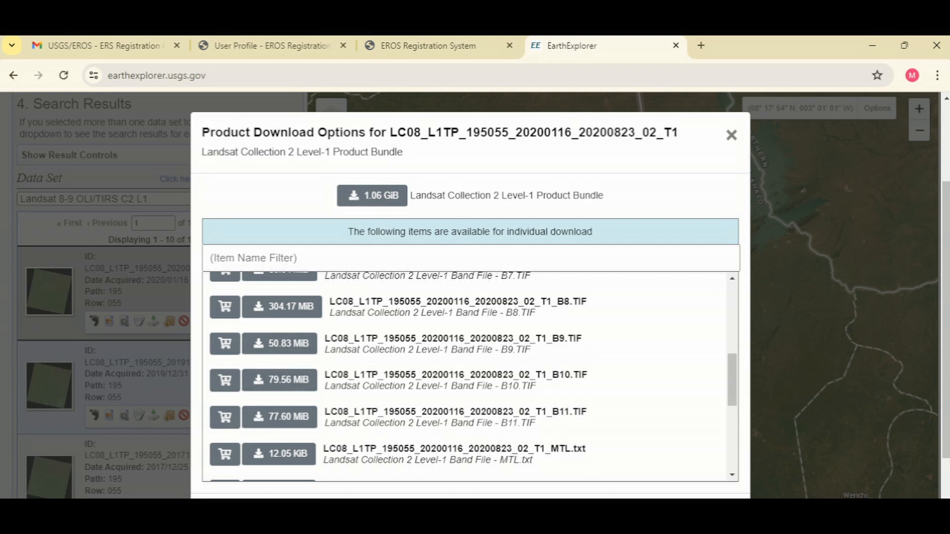
pyautogui.scroll(8, 470, 376)
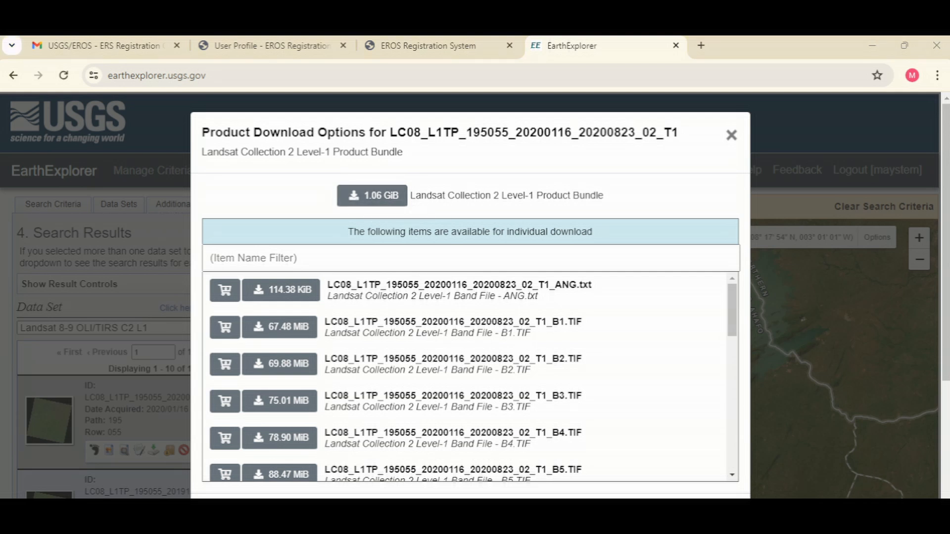
pyautogui.scroll(-10, 470, 376)
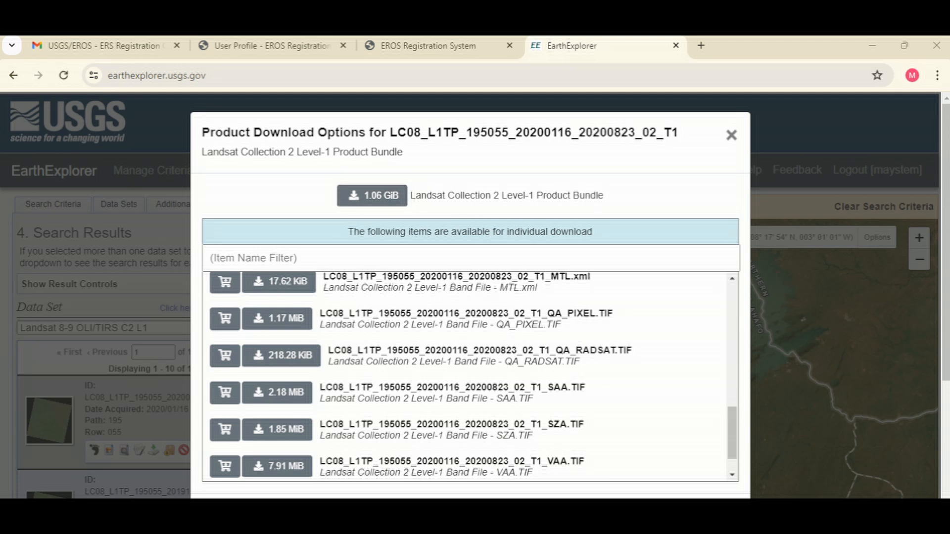
pyautogui.click(731, 135)
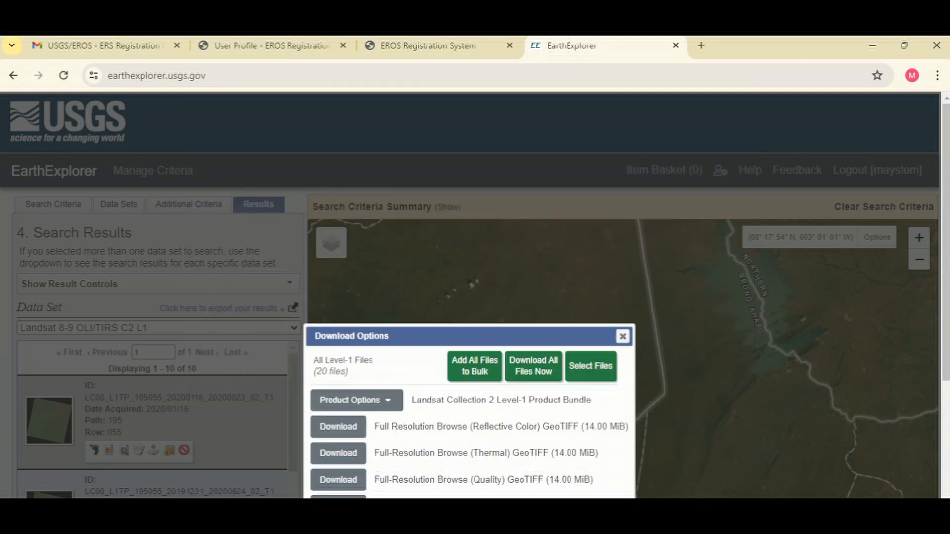
pyautogui.click(622, 337)
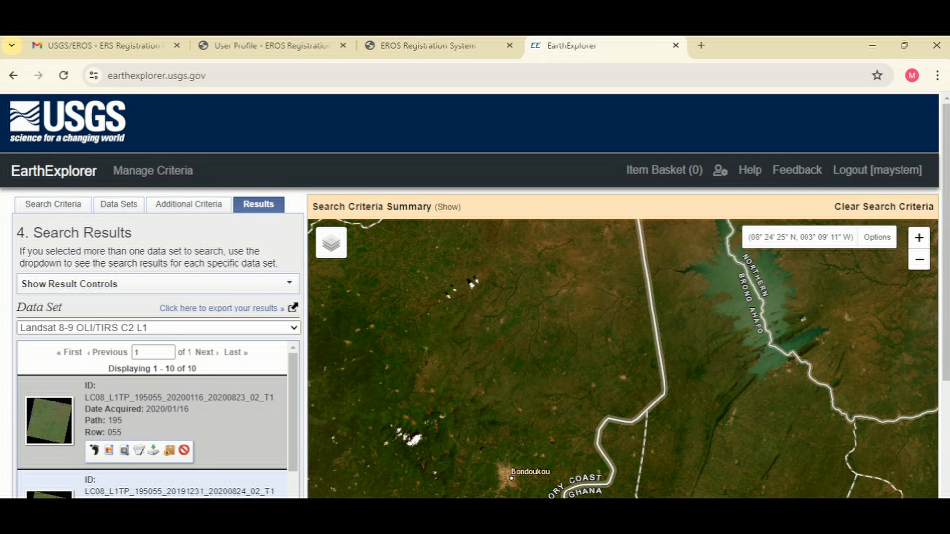
# Return to the data set selection and deselect the Landsat 8-9 OLI/TIRS C2 L1 data set.
pyautogui.click(119, 205)
pyautogui.scroll(-3, 73, 440)
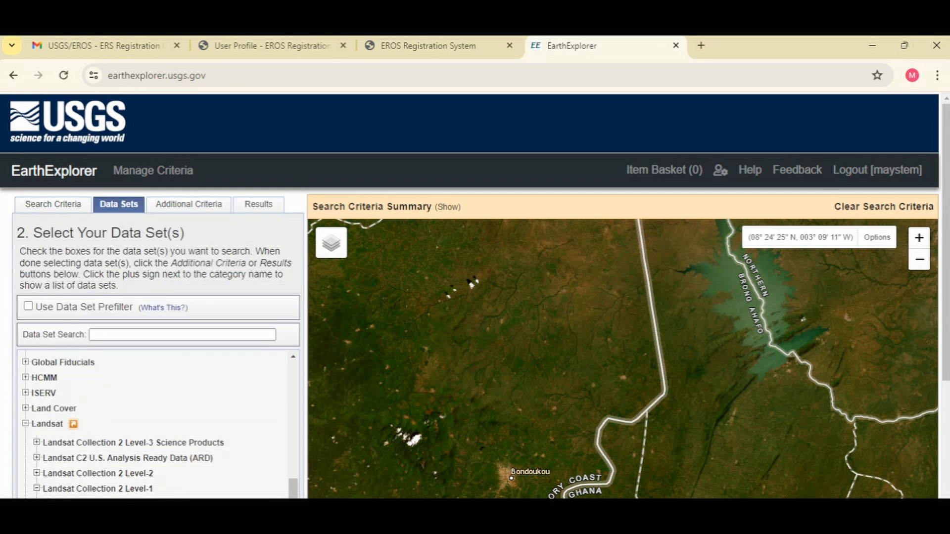
pyautogui.scroll(-3, 98, 475)
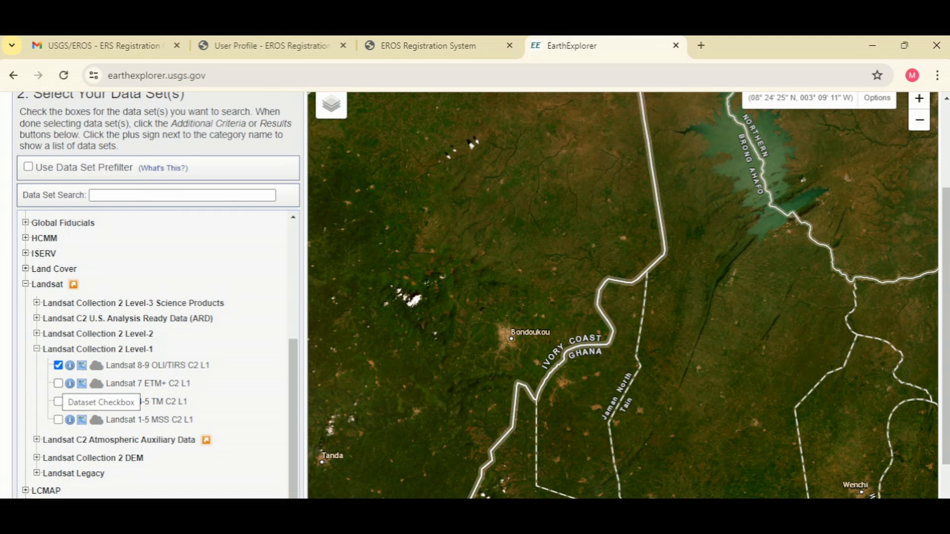
pyautogui.click(58, 365)
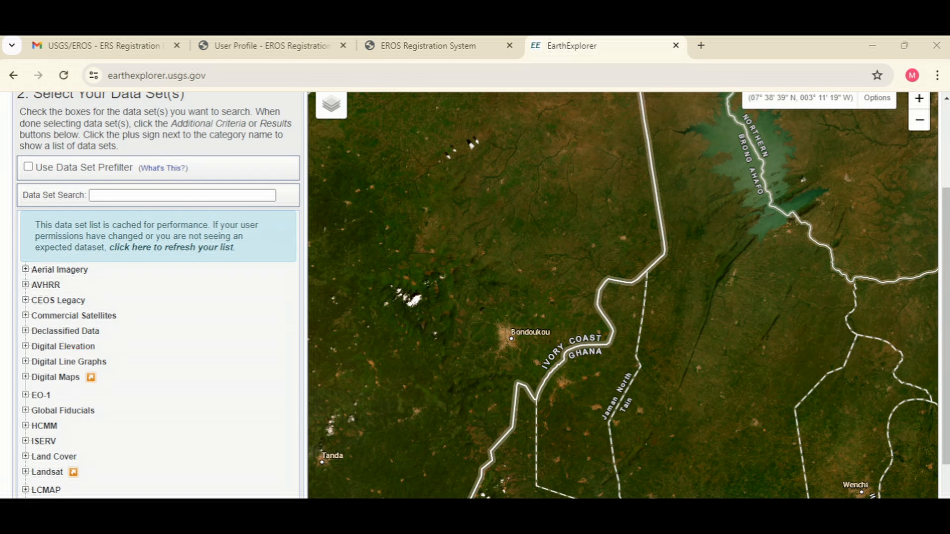
# Select the SRTM Void Filled data set under Digital Elevation and run the search.
pyautogui.click(26, 347)
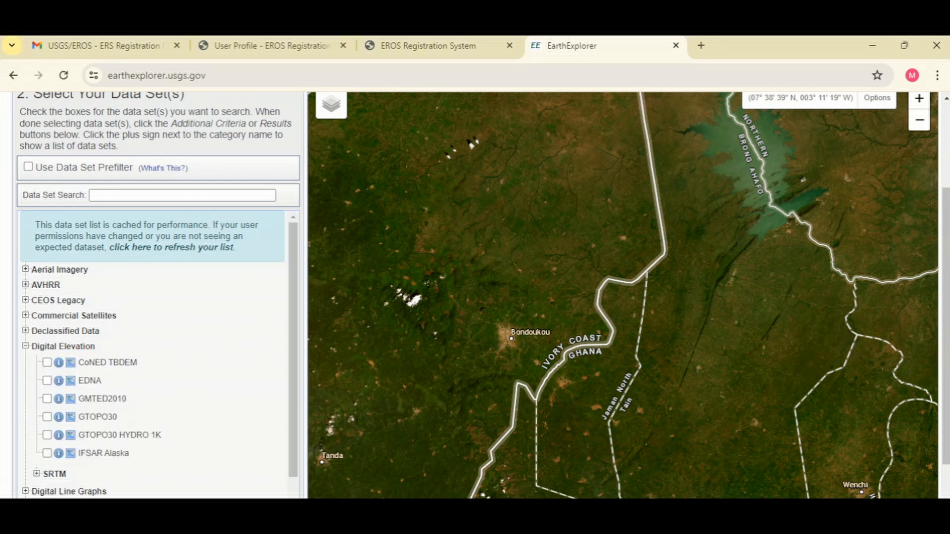
pyautogui.click(36, 474)
pyautogui.scroll(-3, 153, 355)
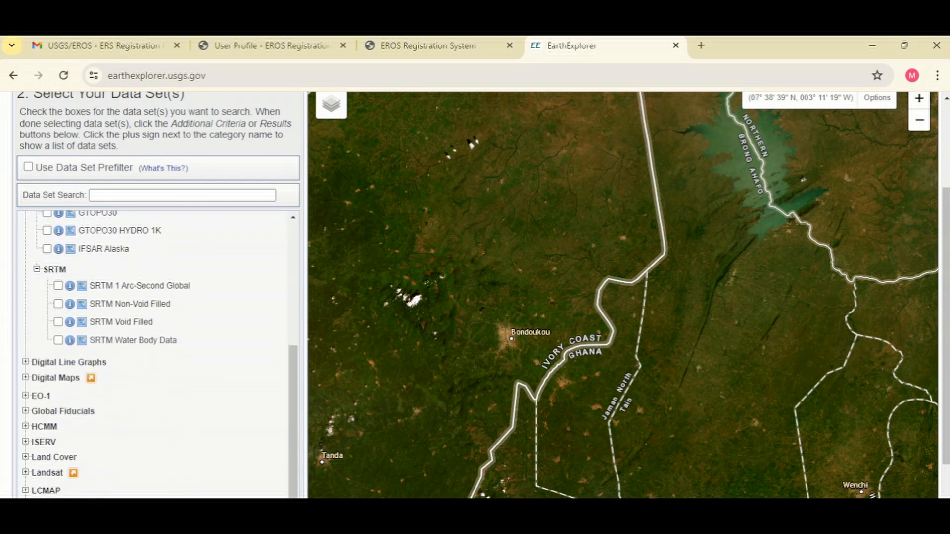
pyautogui.scroll(1, 153, 354)
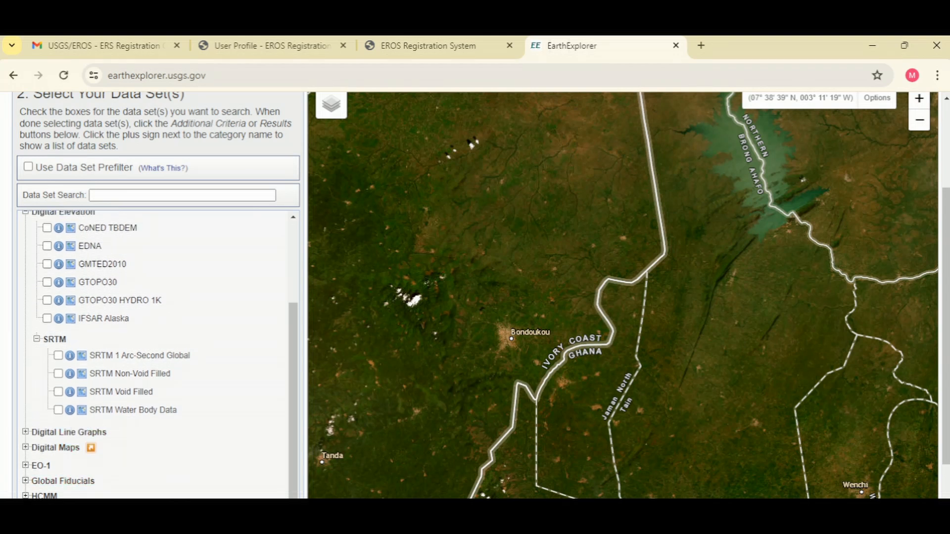
pyautogui.click(58, 391)
pyautogui.scroll(2, 319, 150)
pyautogui.scroll(2, 319, 150)
pyautogui.click(258, 205)
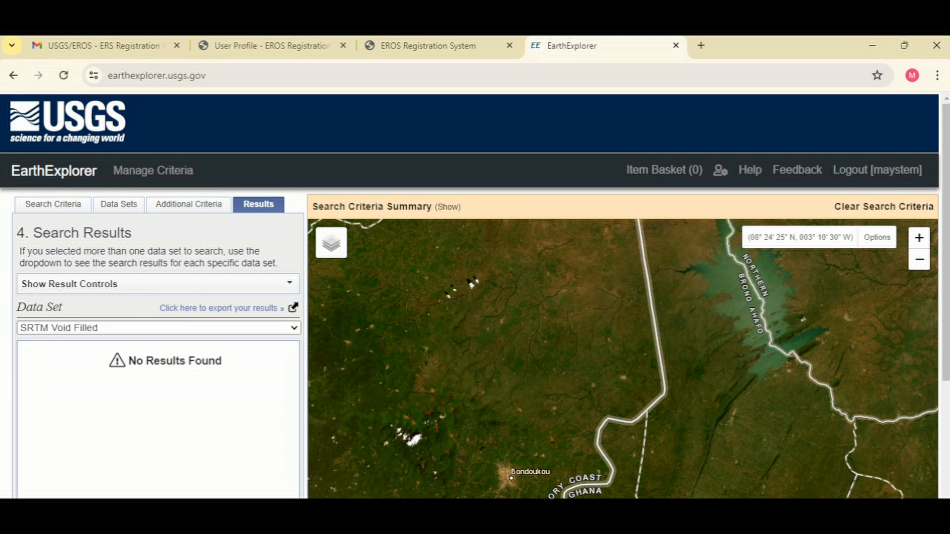
# Clear the start and end dates of the search date range and run the SRTM Void Filled search again.
pyautogui.click(53, 204)
pyautogui.scroll(-5, 475, 297)
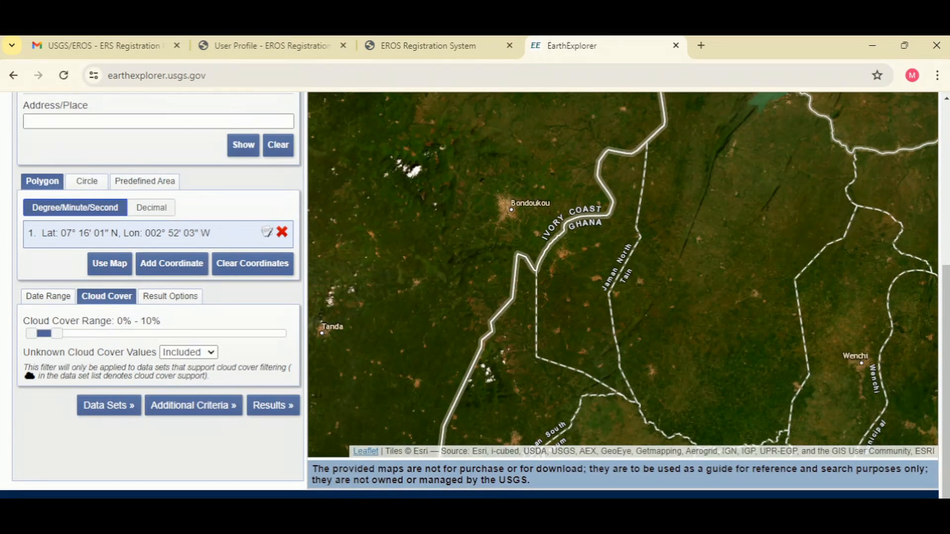
pyautogui.click(49, 296)
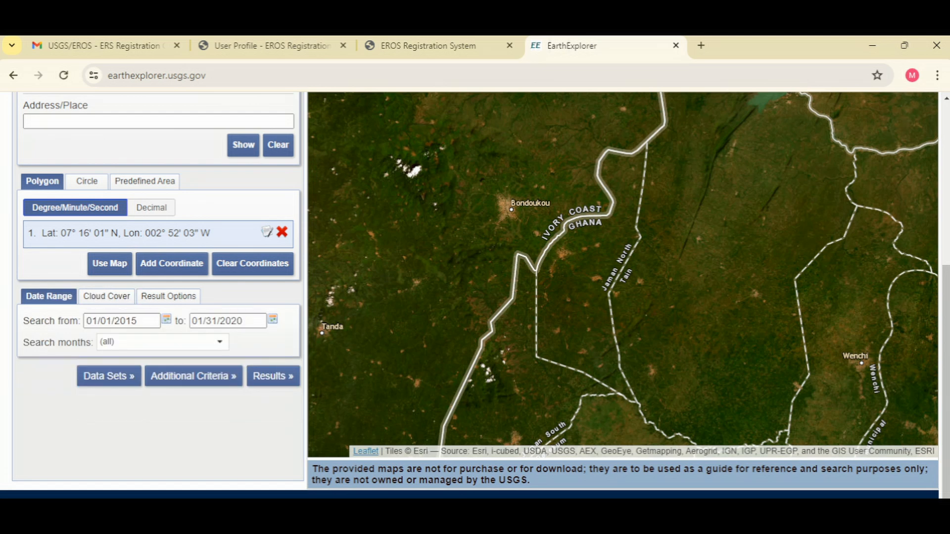
pyautogui.moveTo(140, 321); pyautogui.dragTo(85, 321)
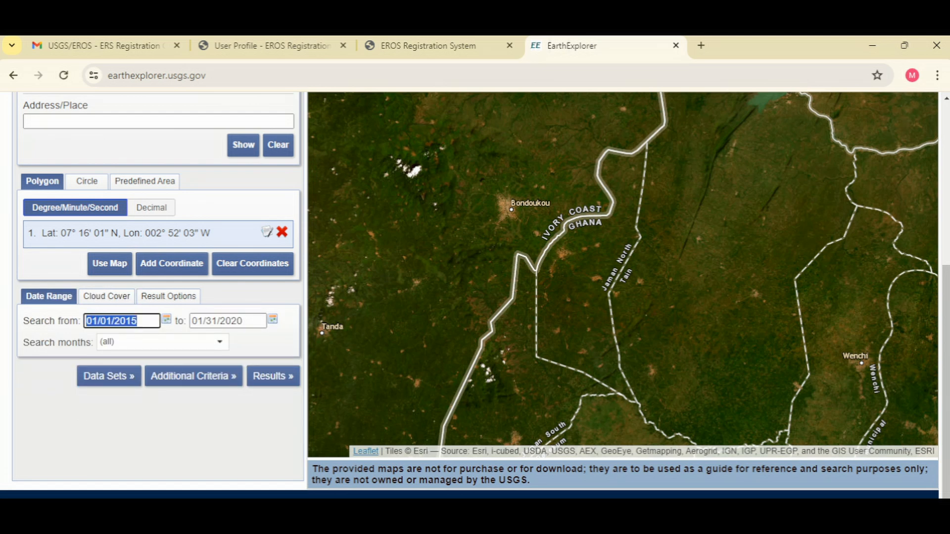
pyautogui.press('BackSpace')
pyautogui.press('Tab')
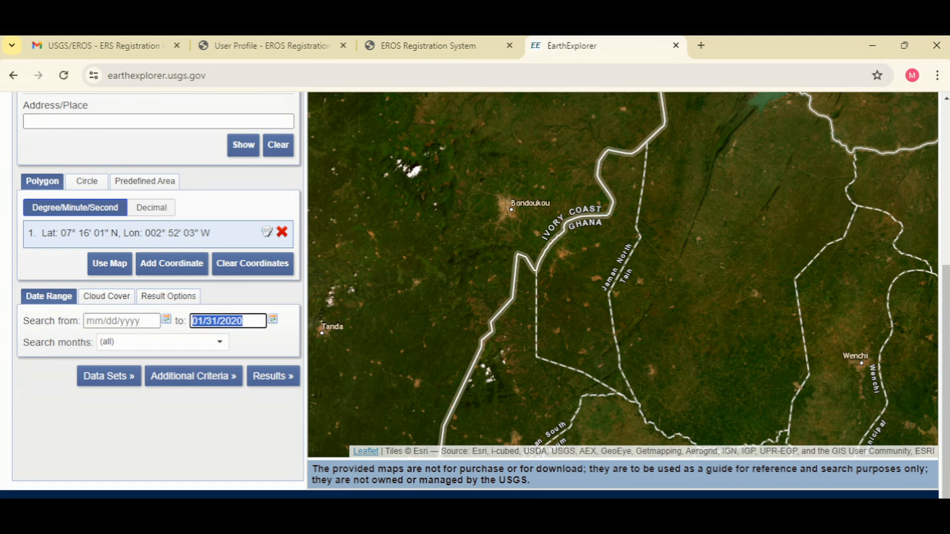
pyautogui.press('BackSpace')
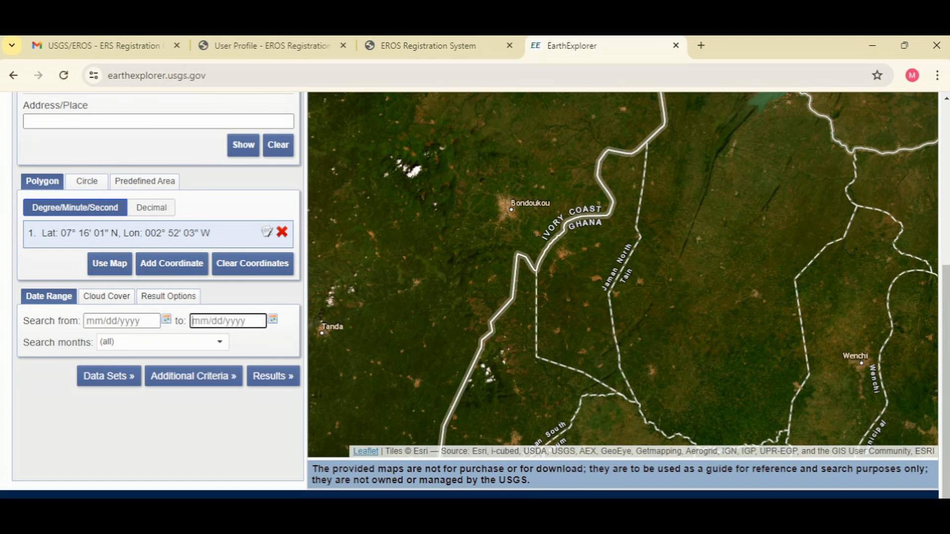
pyautogui.click(273, 376)
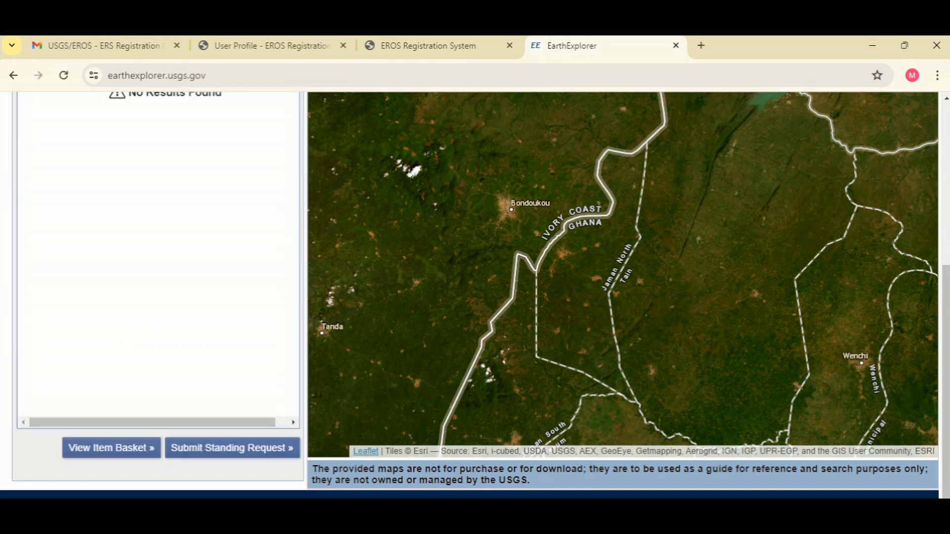
pyautogui.scroll(2, 273, 376)
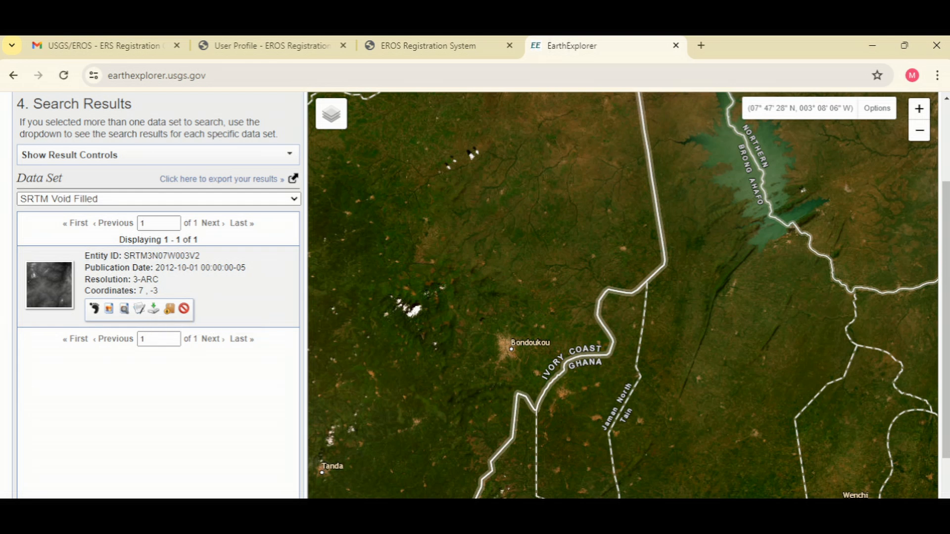
# Examine the full metadata of the SRTM3N07W003V2 result, including its corner coordinates, and close the display.
pyautogui.click(139, 309)
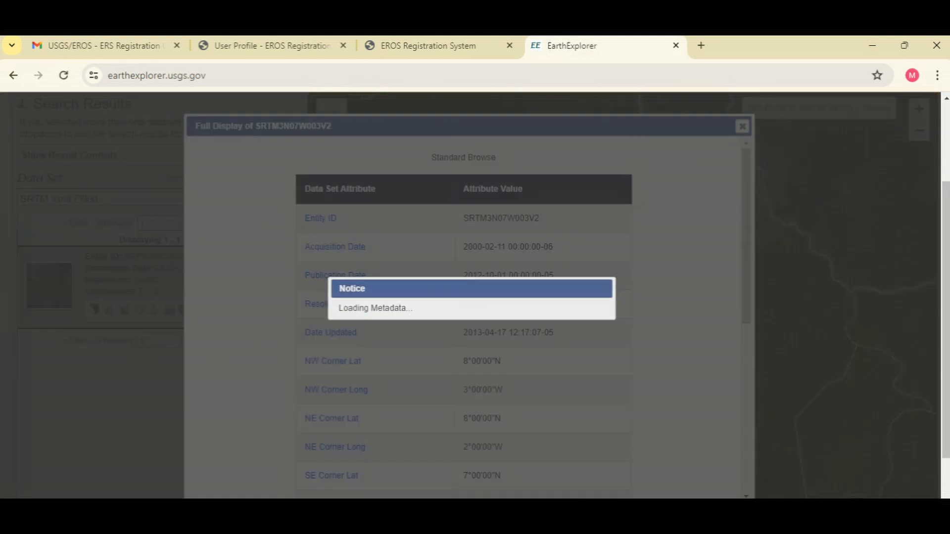
pyautogui.scroll(-10, 463, 297)
pyautogui.scroll(-2, 464, 317)
pyautogui.scroll(5, 463, 317)
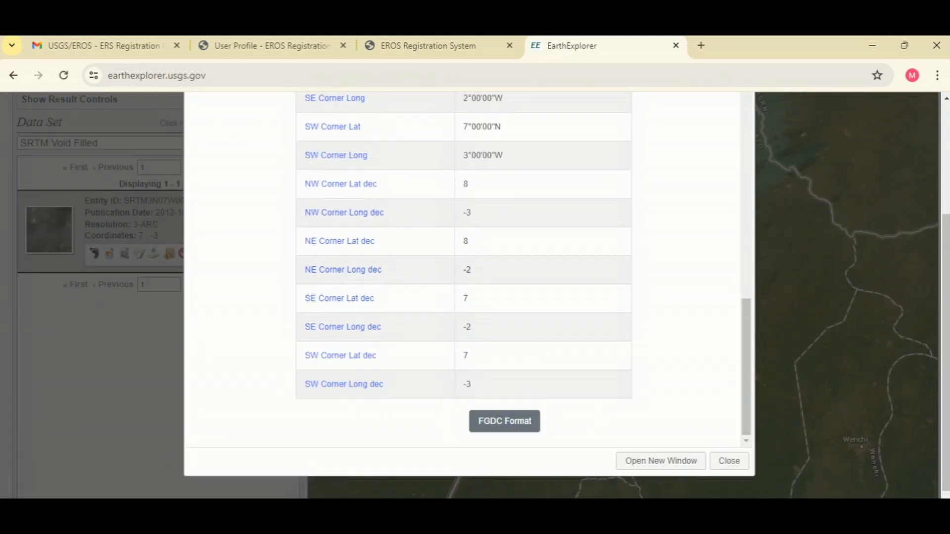
pyautogui.click(742, 255)
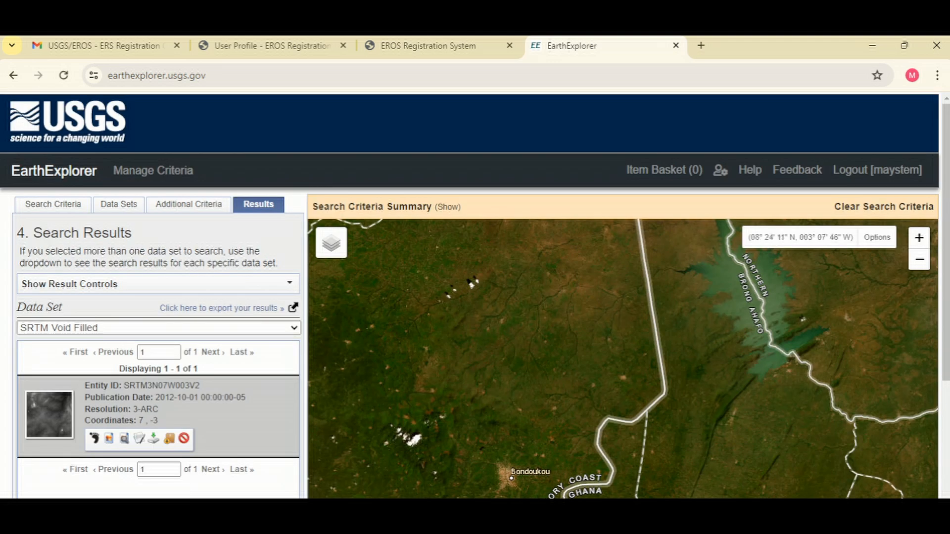
# Preview the SRTM3N07W003V2 footprint and browse overlay on the map, removing each one after viewing.
pyautogui.click(94, 439)
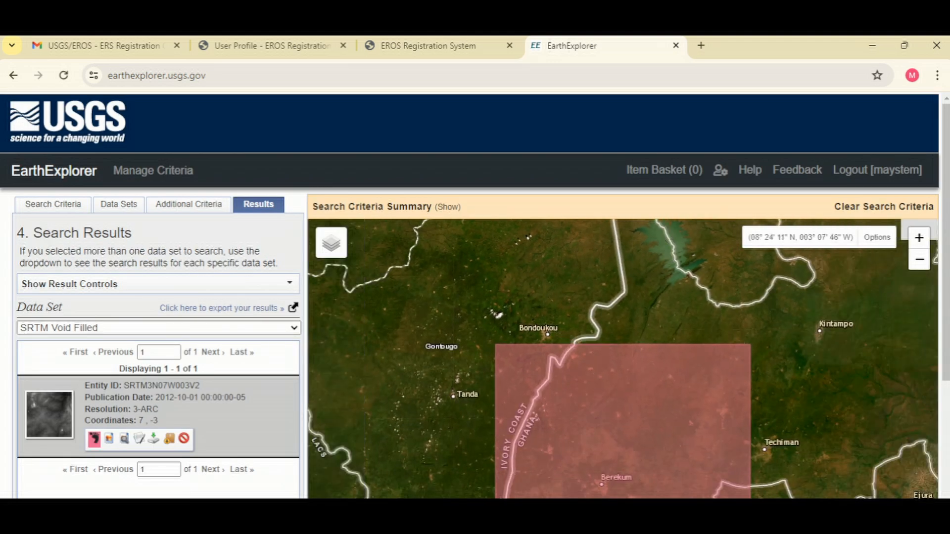
pyautogui.click(94, 439)
pyautogui.click(109, 439)
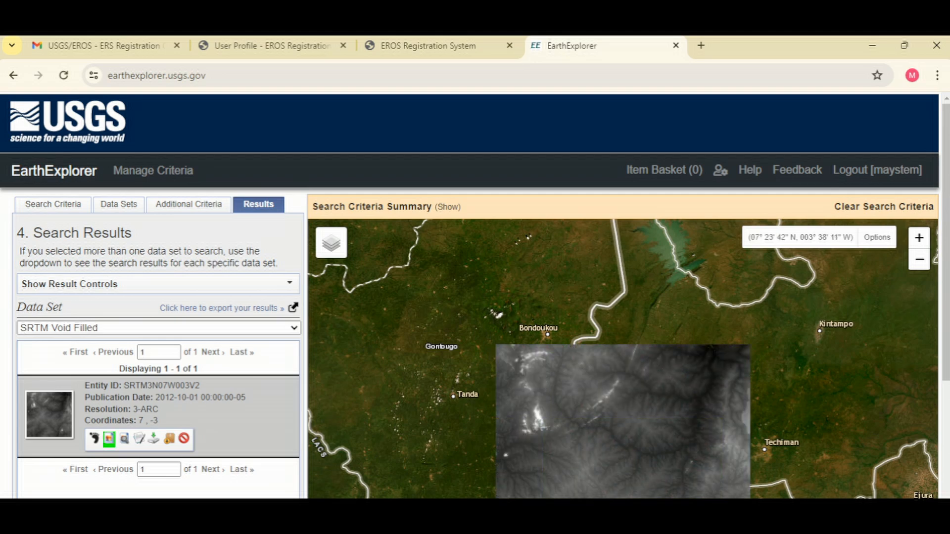
pyautogui.scroll(3, 649, 493)
pyautogui.scroll(-1, 573, 370)
pyautogui.click(109, 439)
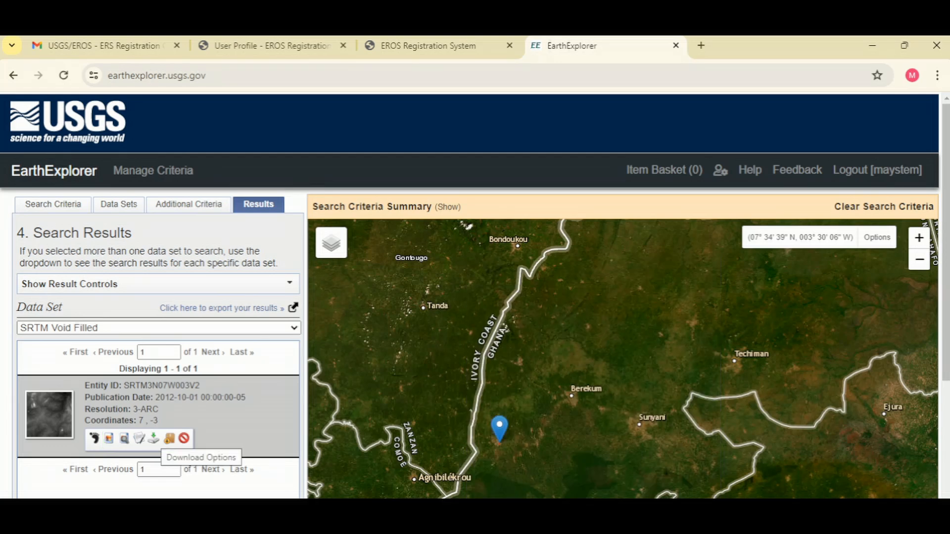
# Examine the download formats offered for the SRTM3N07W003V2 elevation tile and close the options without downloading.
pyautogui.click(154, 439)
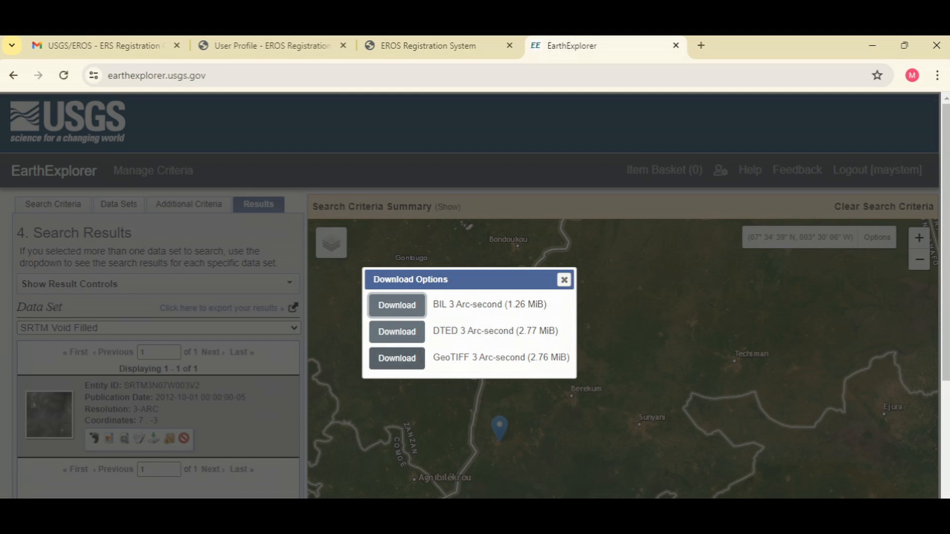
pyautogui.click(564, 280)
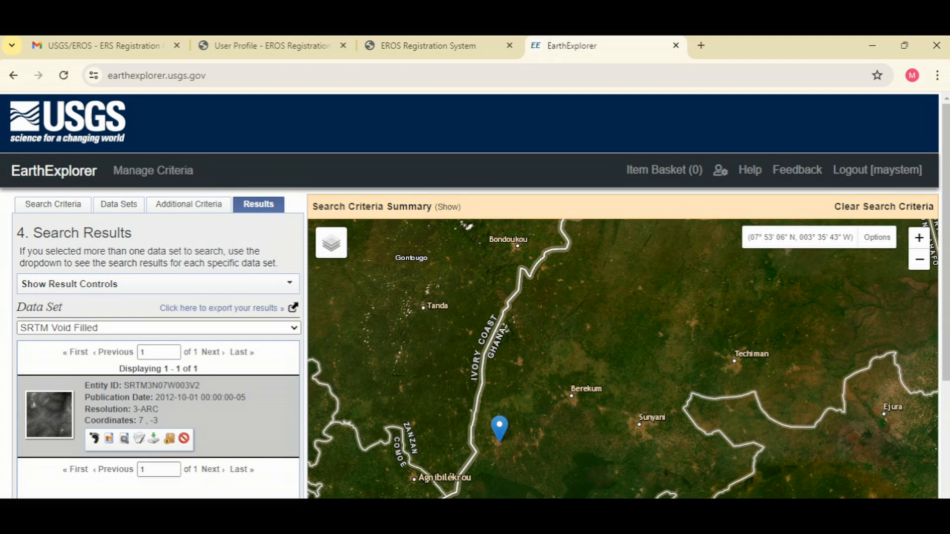
# Review the data set categories and the SRTM selection, and return to the search criteria.
pyautogui.click(119, 204)
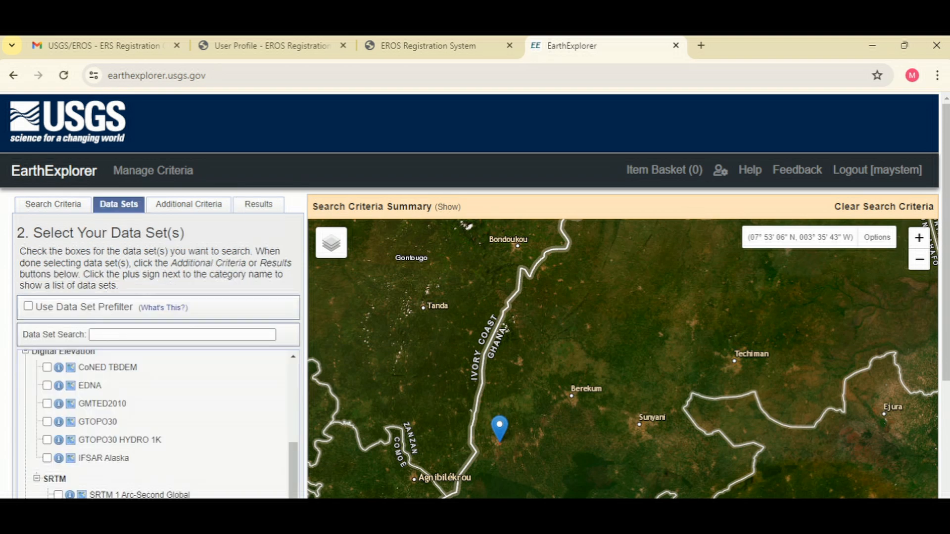
pyautogui.scroll(-8, 158, 425)
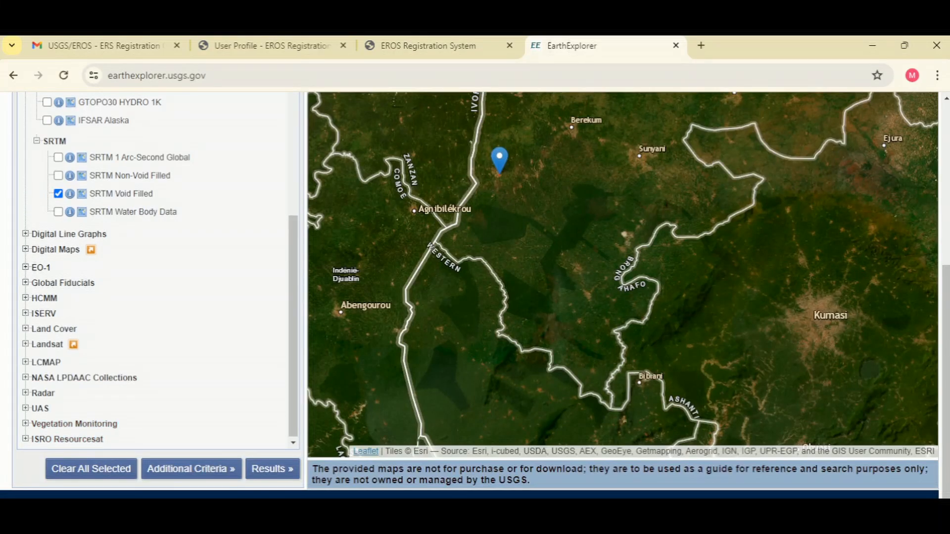
pyautogui.scroll(4, 74, 423)
pyautogui.scroll(5, 475, 295)
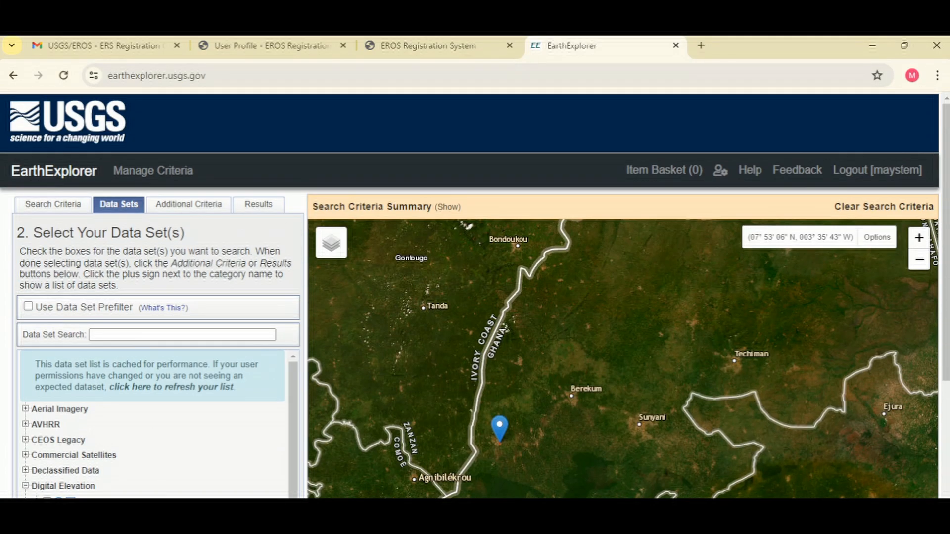
pyautogui.click(53, 204)
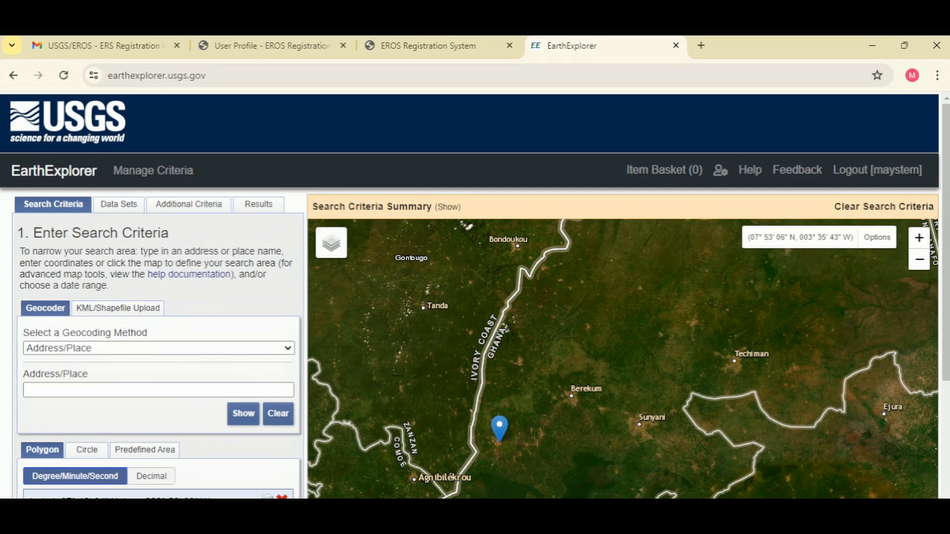